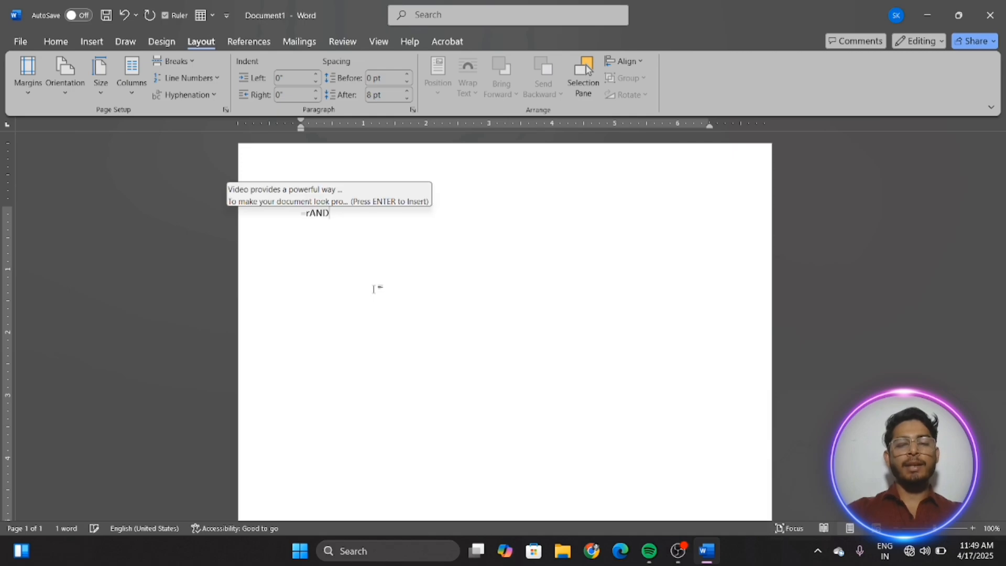
# Step: Generate paragraphs of sample text in the blank document with the =rand function
pyautogui.press('Return')
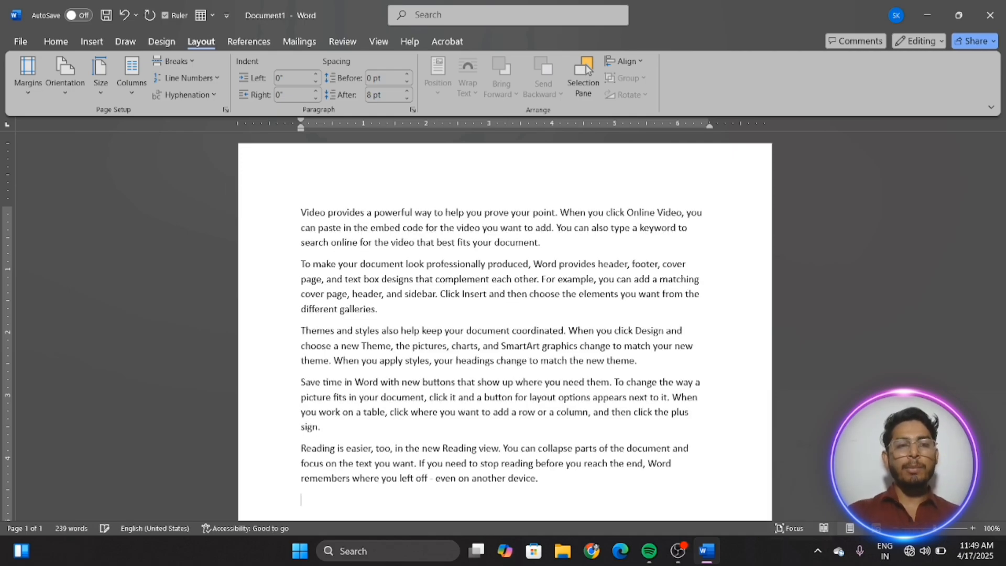
pyautogui.moveTo(375, 172); pyautogui.dragTo(435, 170)
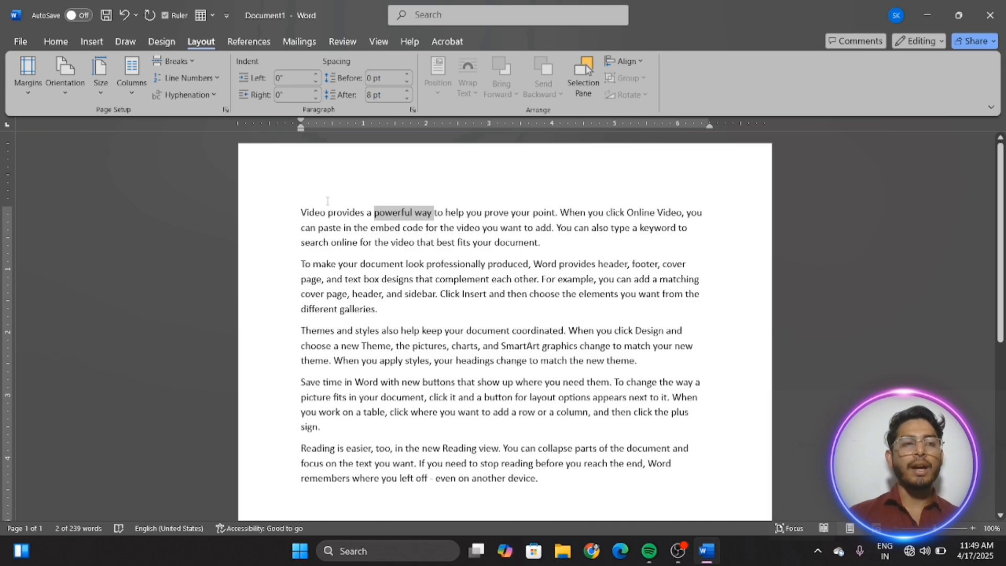
# Step: Try the Narrow margin preset and the Wide margin preset on the document
pyautogui.click(30, 97)
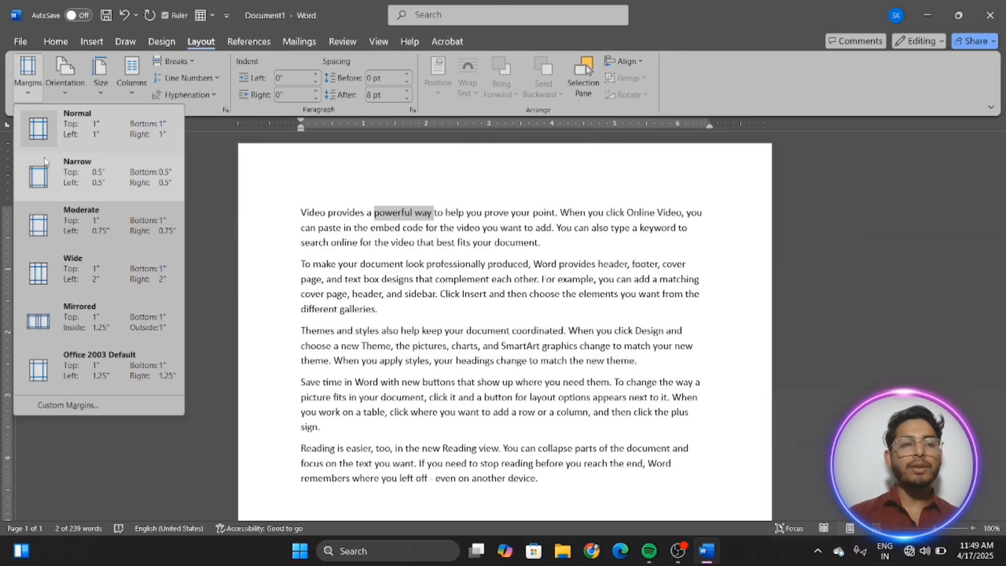
pyautogui.click(108, 187)
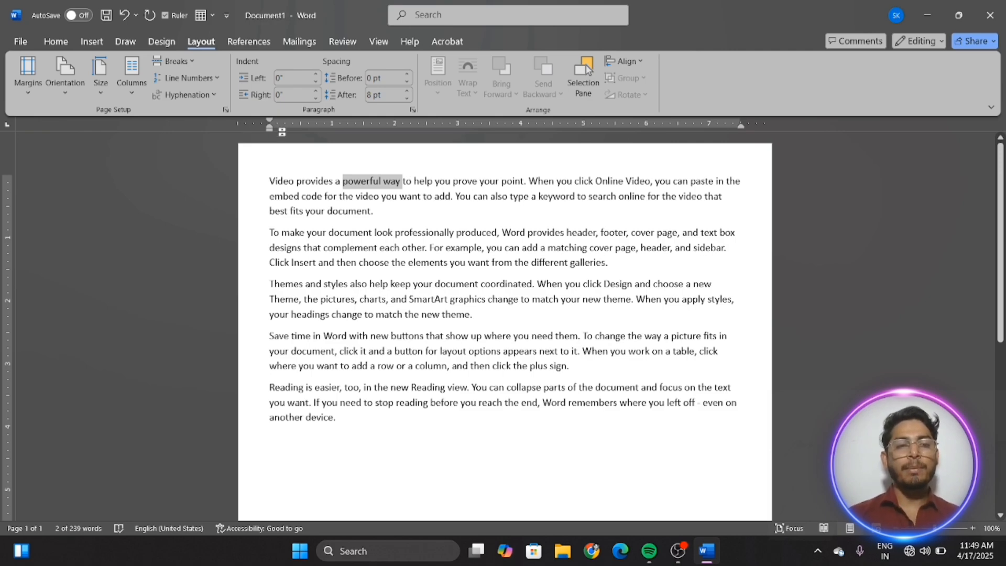
pyautogui.click(21, 97)
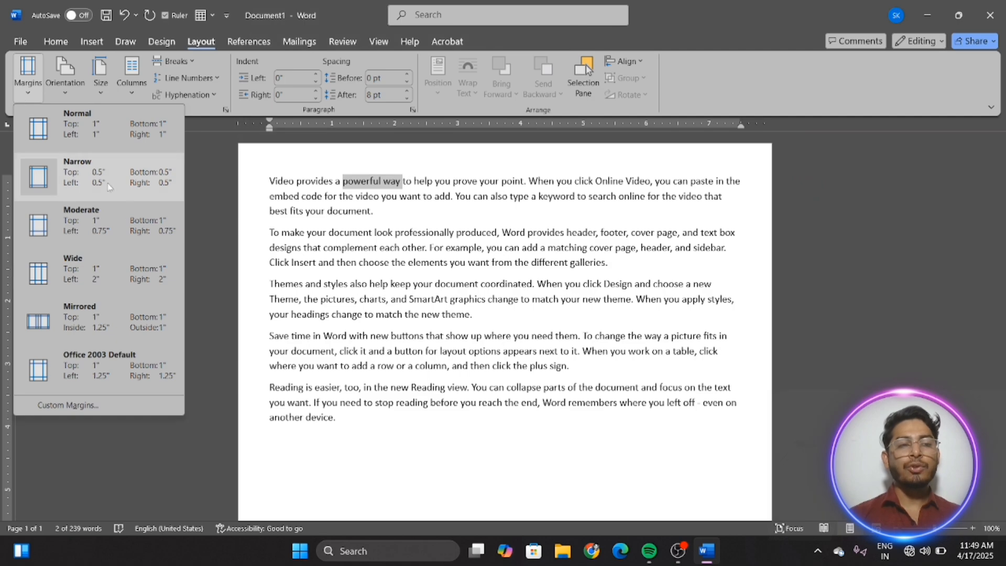
pyautogui.click(97, 294)
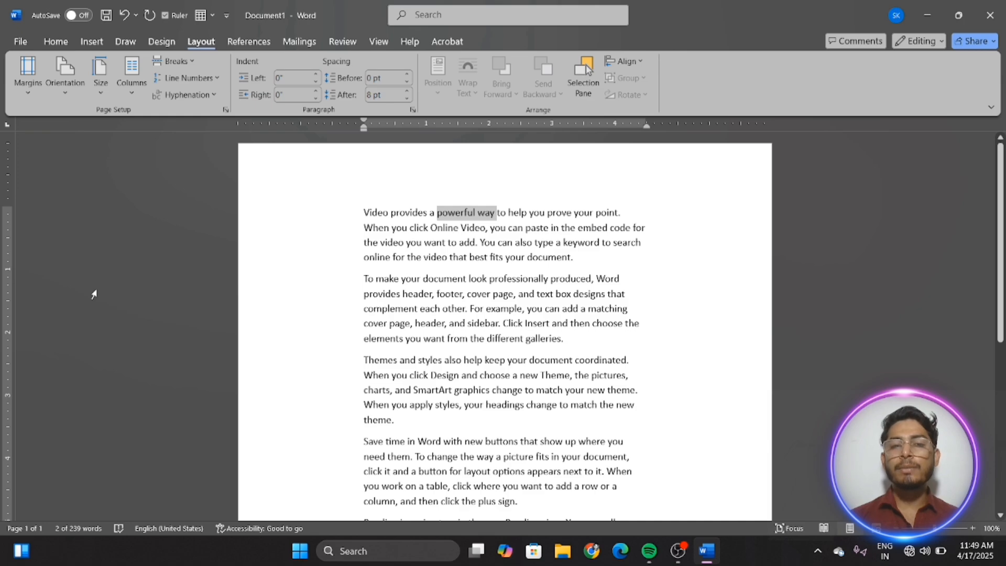
# Step: Set custom top, bottom, left and right margins of 0 for the whole document, ignoring the printable-area limit
pyautogui.click(28, 79)
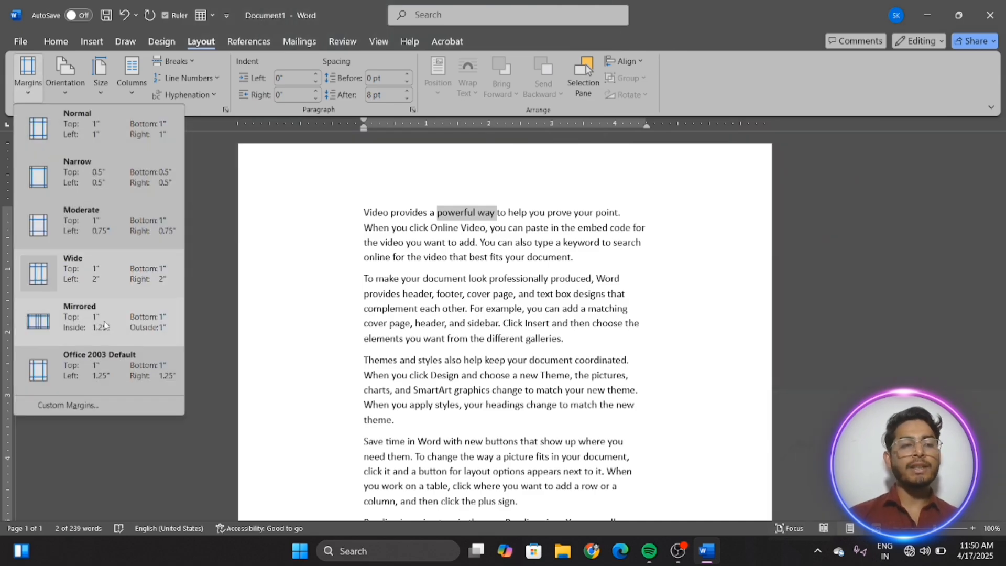
pyautogui.click(93, 405)
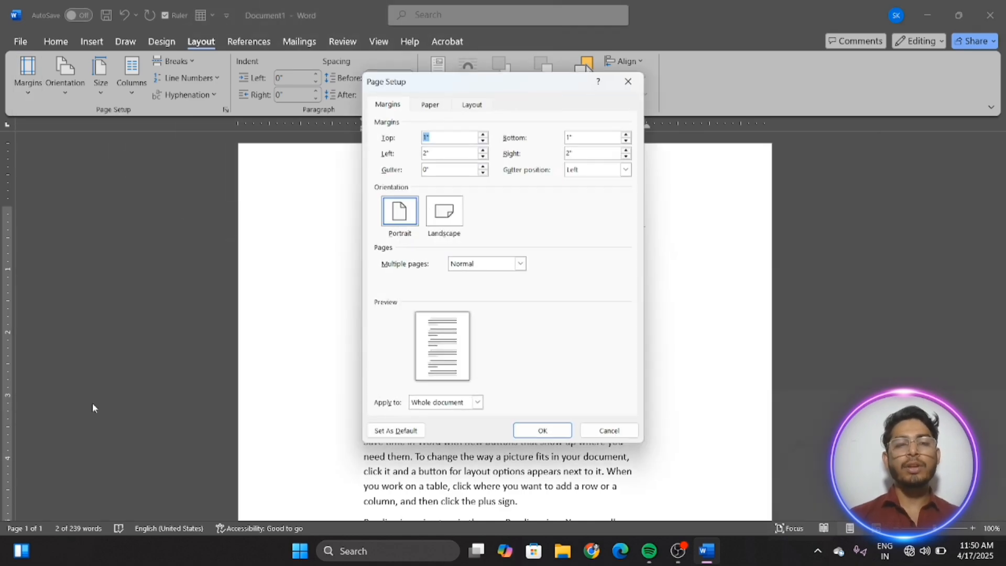
pyautogui.write('0')
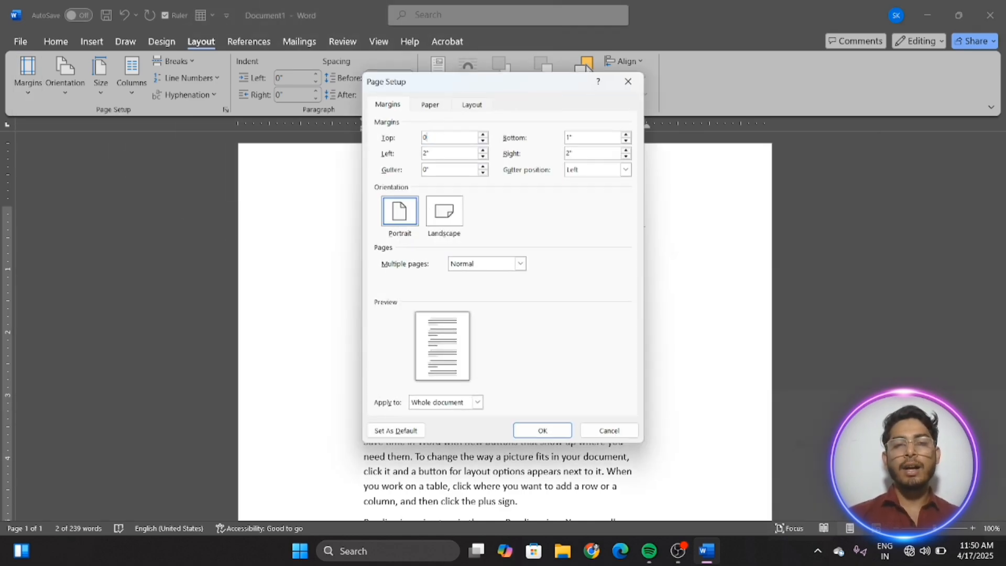
pyautogui.doubleClick(578, 136)
pyautogui.write('0')
pyautogui.doubleClick(460, 154)
pyautogui.write('0')
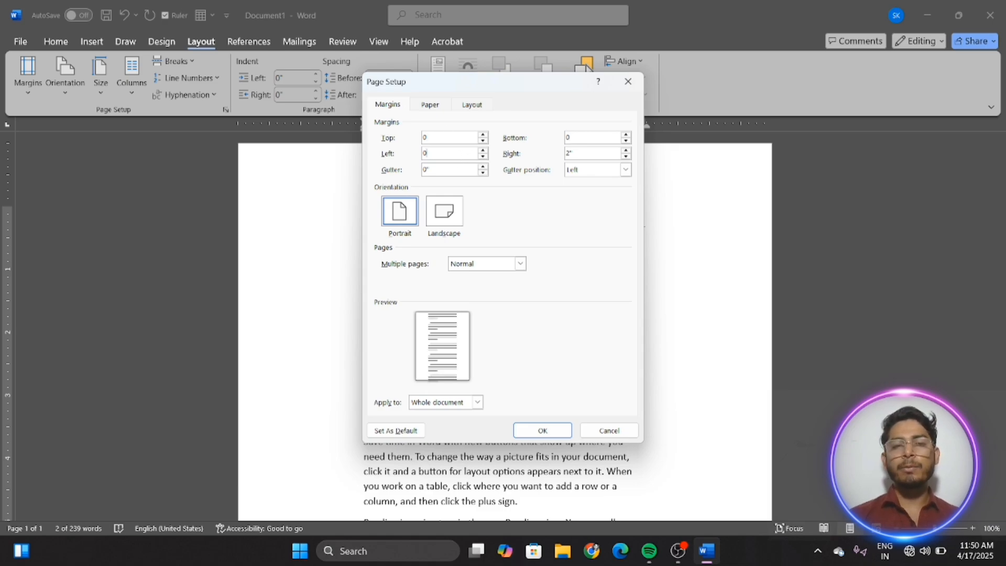
pyautogui.doubleClick(580, 153)
pyautogui.write('0')
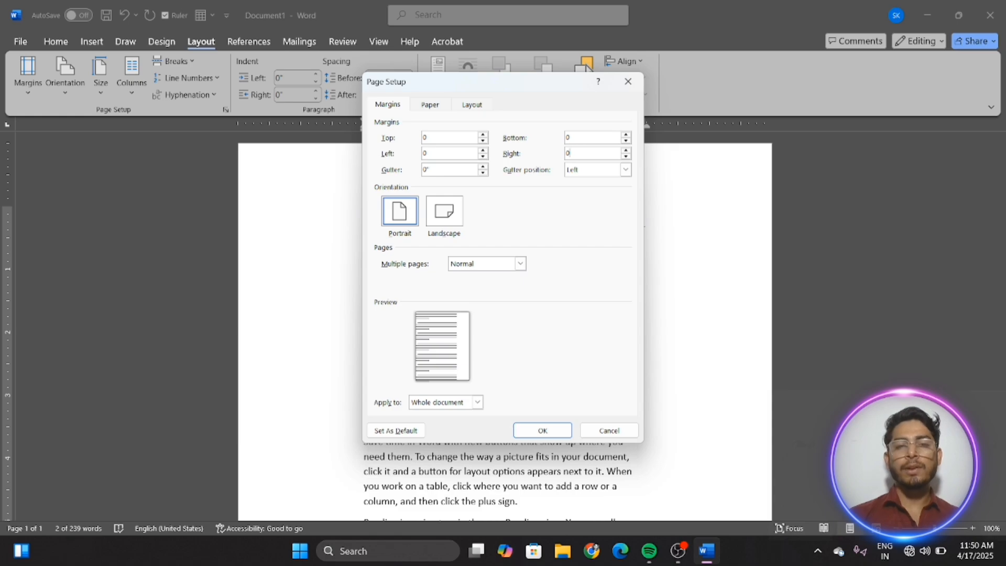
pyautogui.click(550, 432)
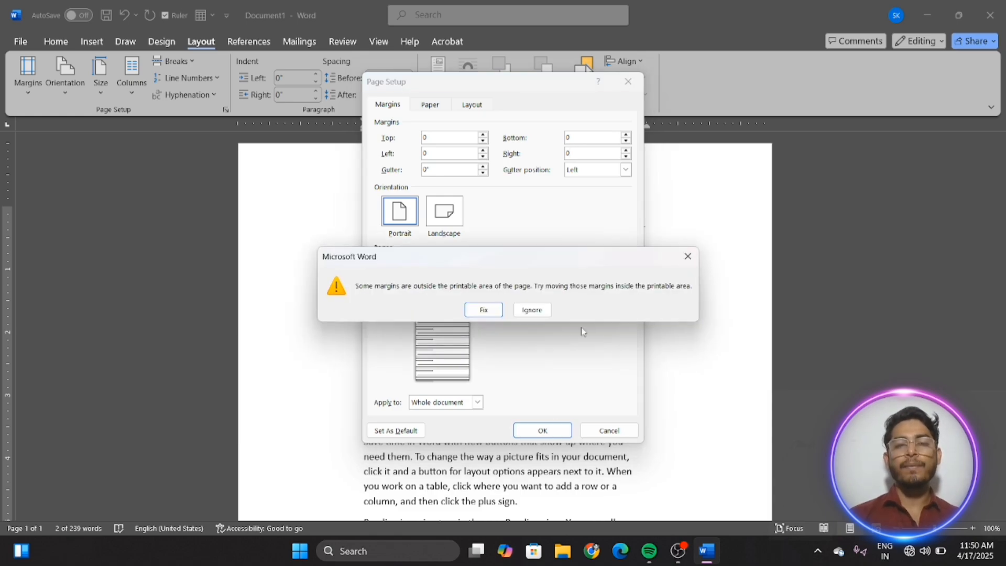
pyautogui.click(539, 315)
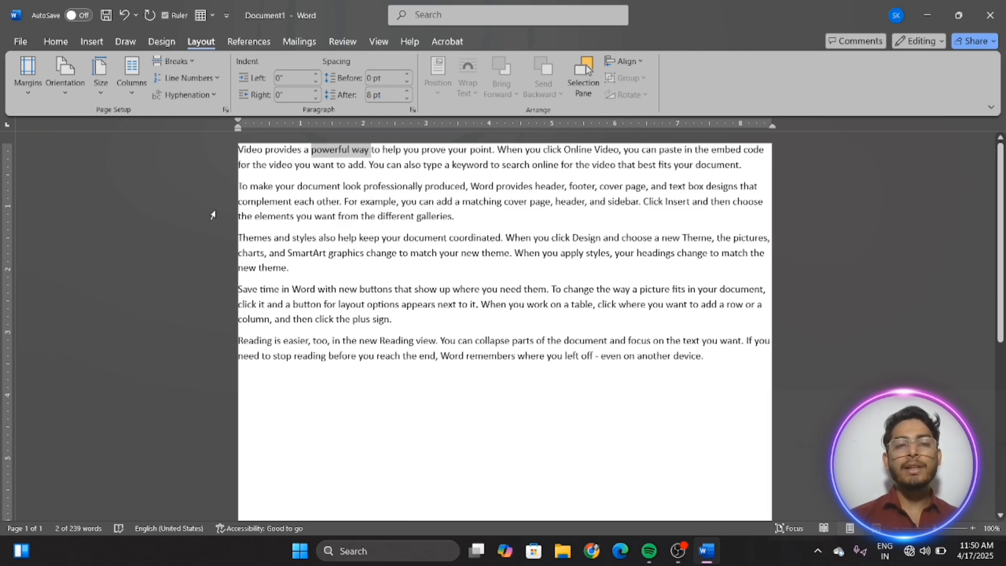
# Step: Apply the Narrow margin preset with 0.5" on all sides
pyautogui.click(37, 90)
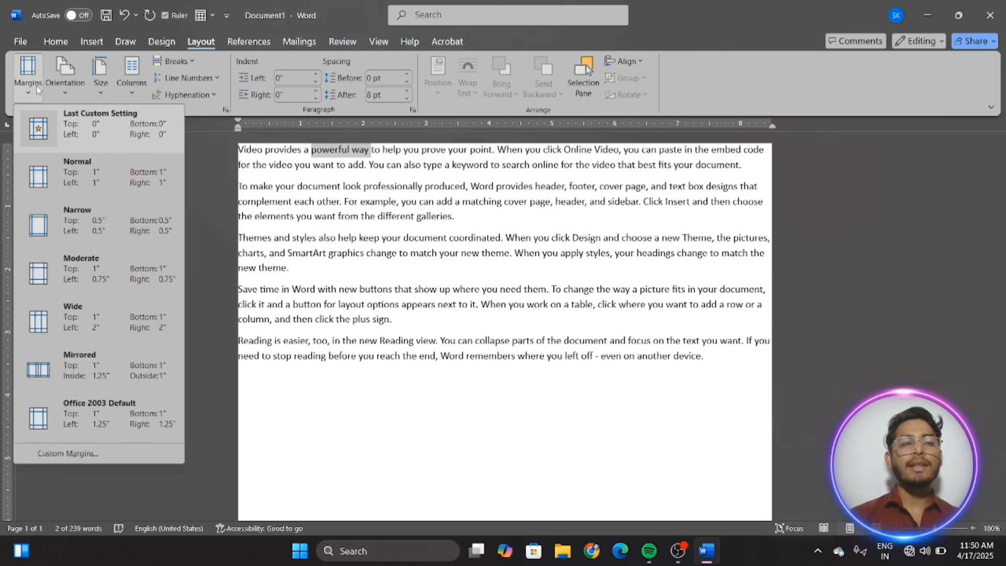
pyautogui.click(92, 211)
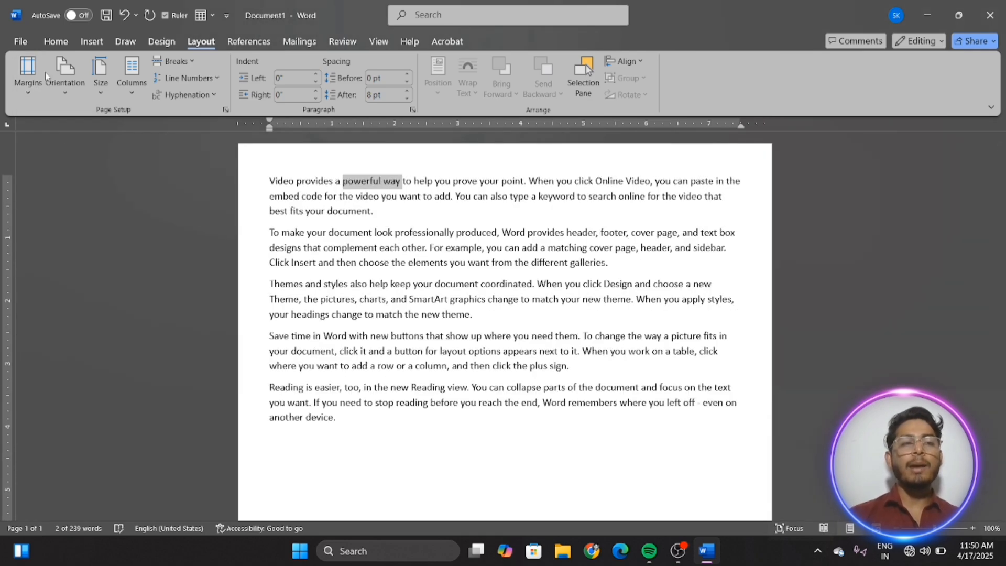
# Step: Examine the portrait page in the print preview and return to the document
pyautogui.click(63, 94)
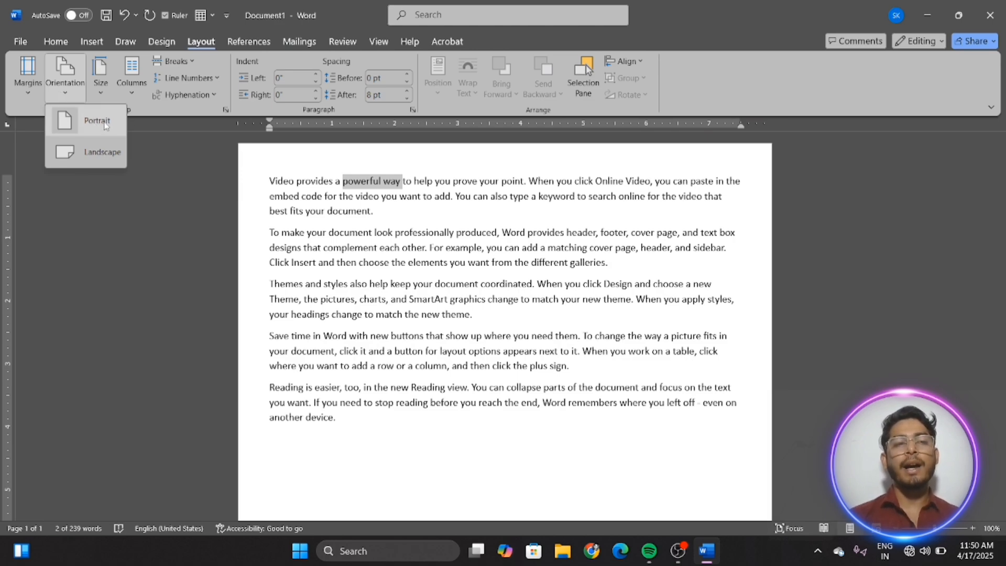
pyautogui.click(22, 41)
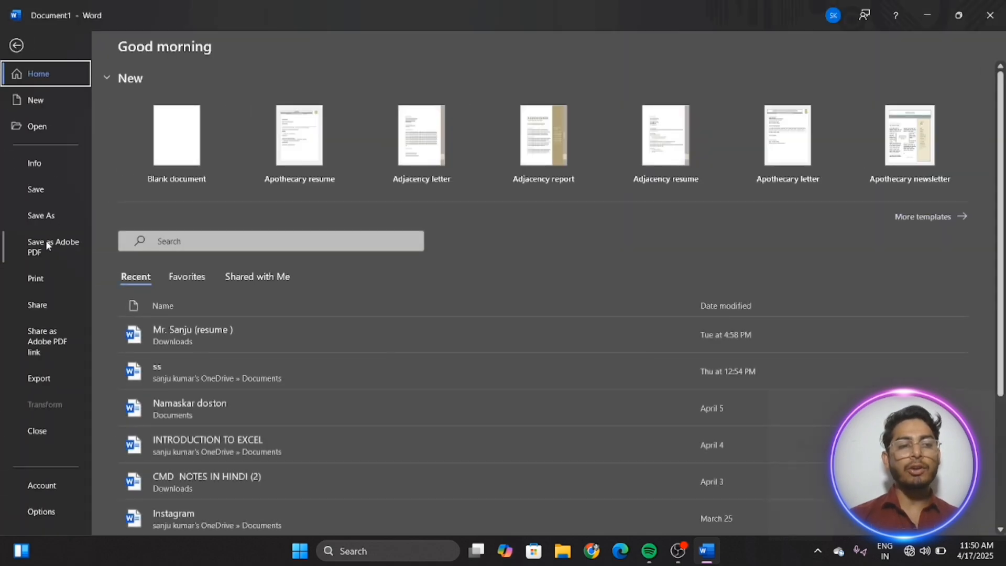
pyautogui.click(38, 283)
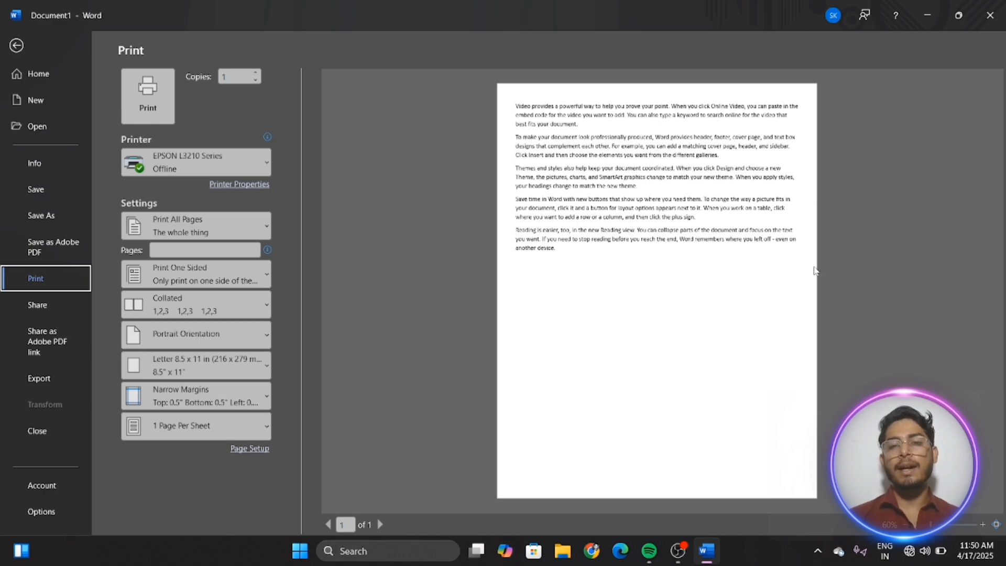
pyautogui.click(17, 46)
# Step: Change the page orientation to Landscape and check the page in the print preview
pyautogui.click(65, 76)
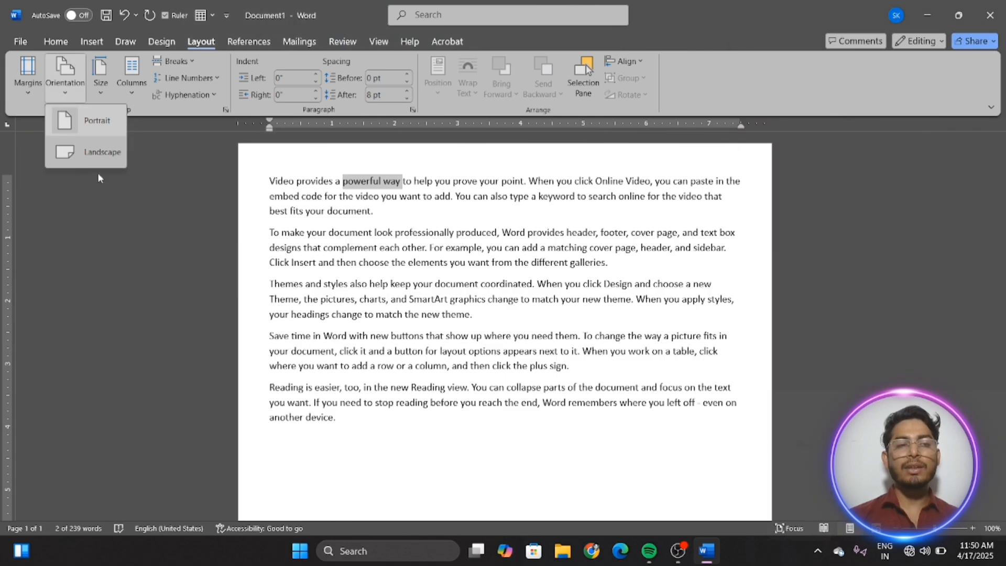
pyautogui.click(100, 161)
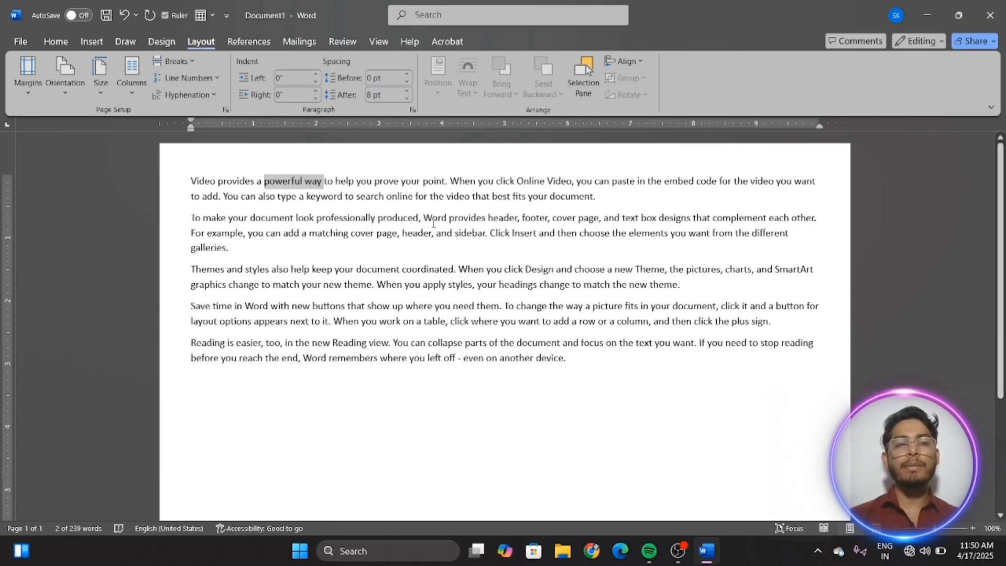
pyautogui.click(28, 84)
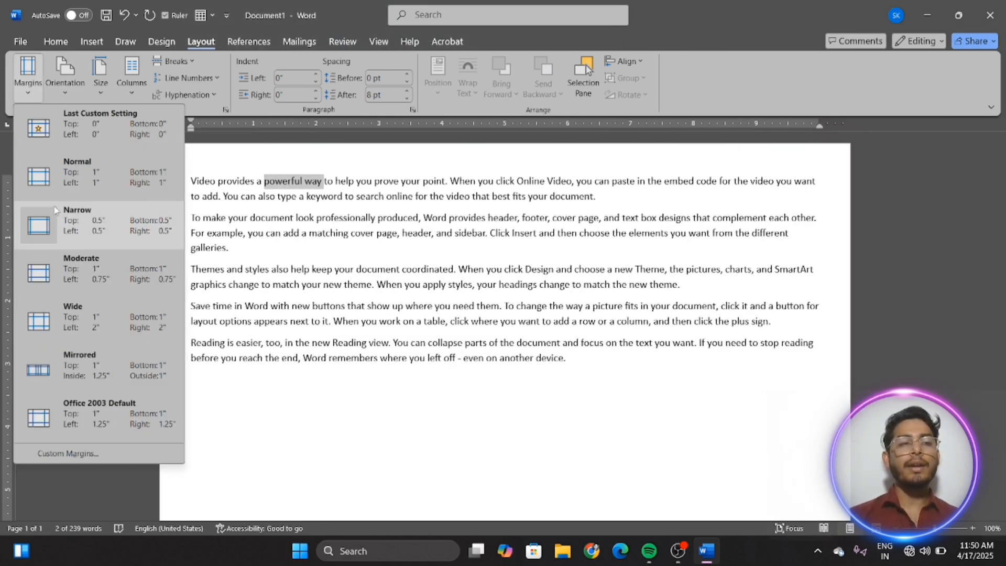
pyautogui.click(20, 41)
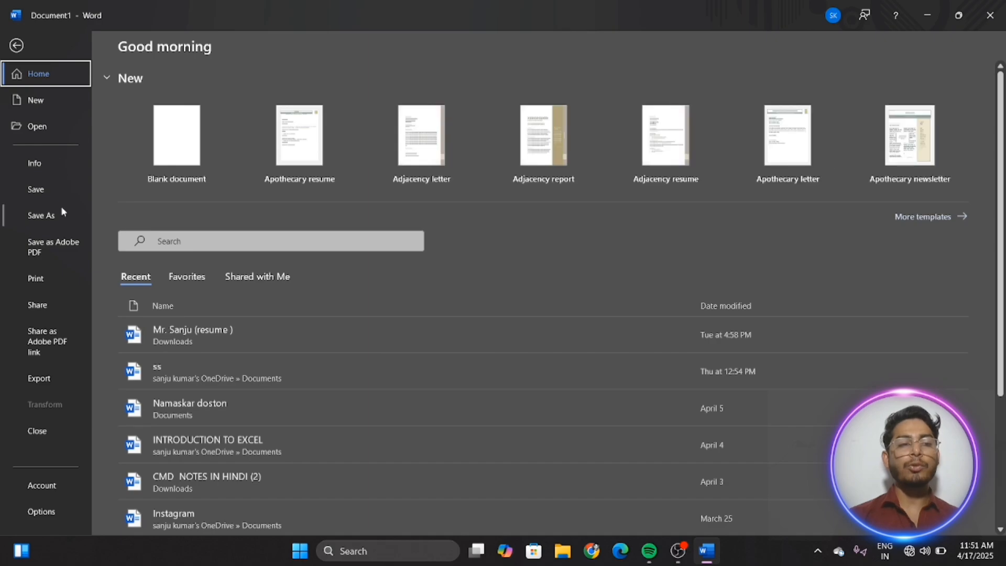
pyautogui.click(34, 277)
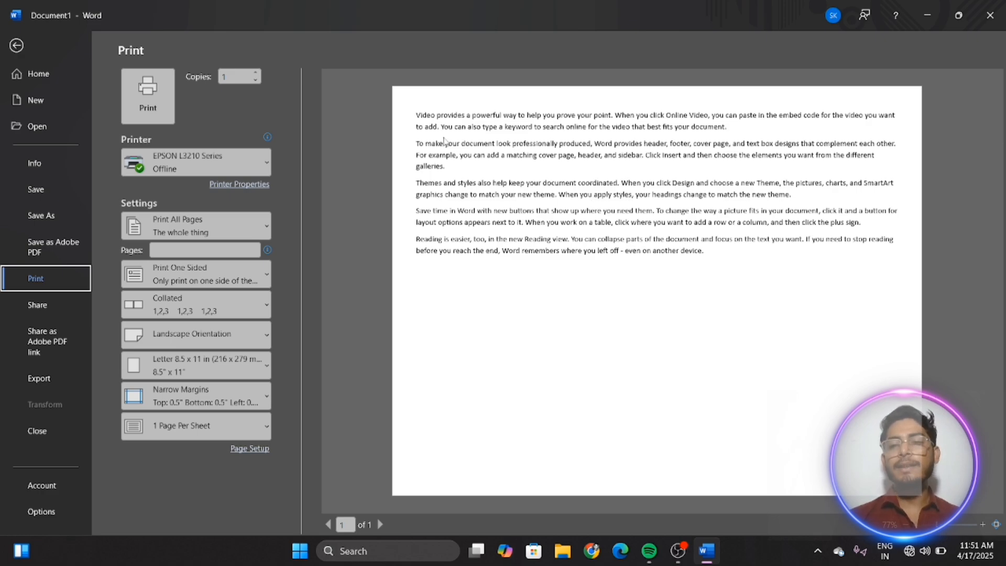
pyautogui.click(16, 46)
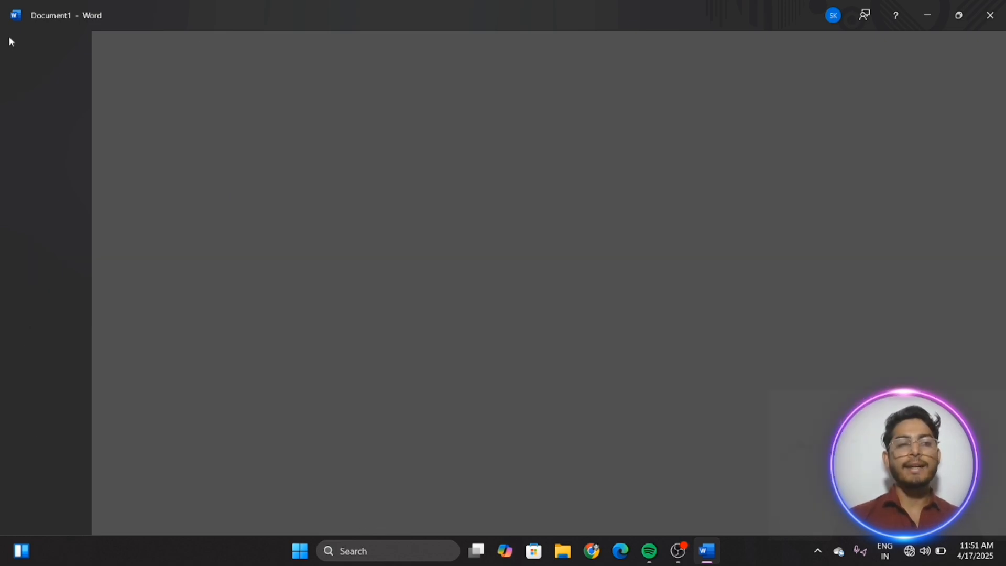
# Step: Switch the page orientation to Portrait, to Landscape once more, and finally back to Portrait
pyautogui.click(56, 85)
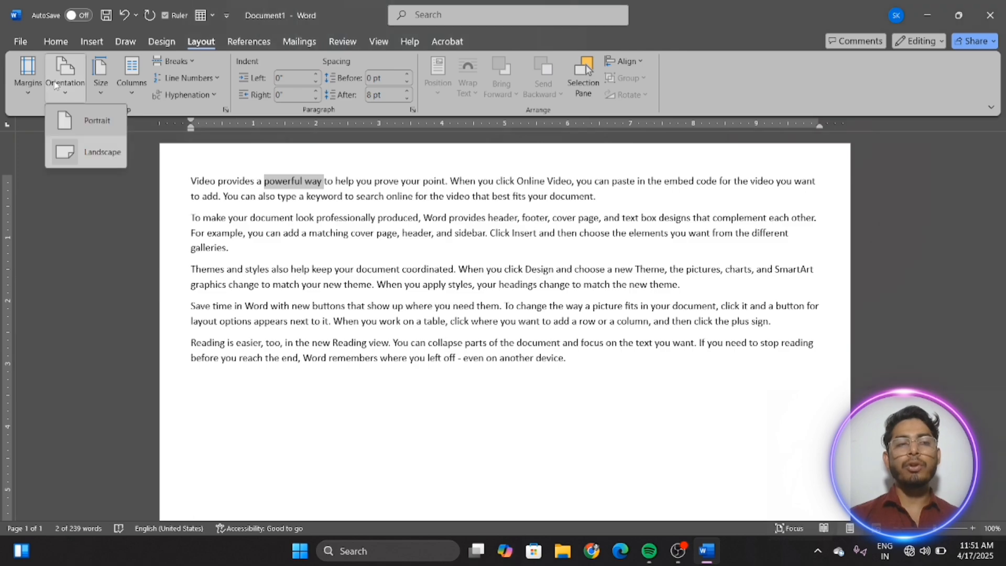
pyautogui.click(100, 123)
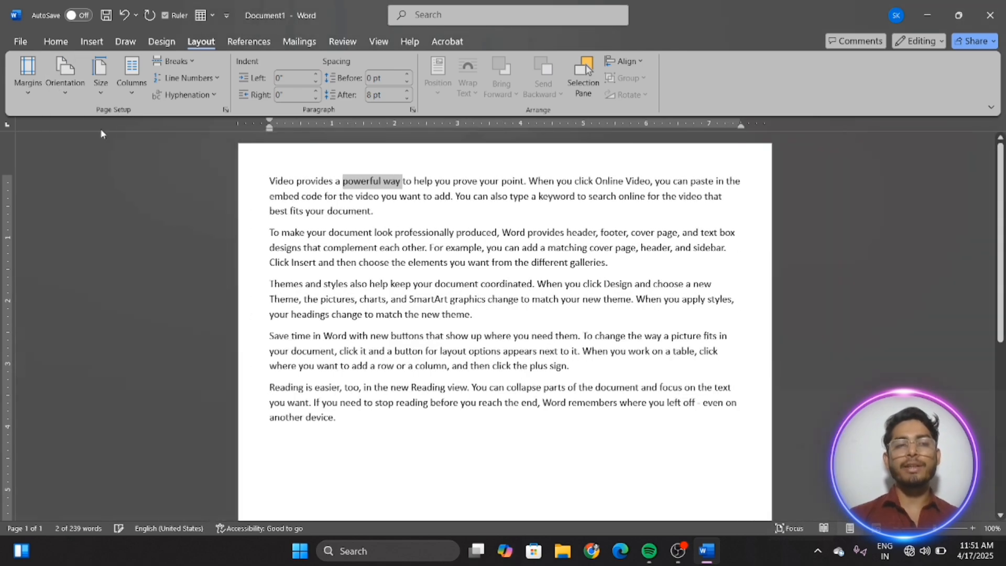
pyautogui.click(71, 96)
pyautogui.click(91, 152)
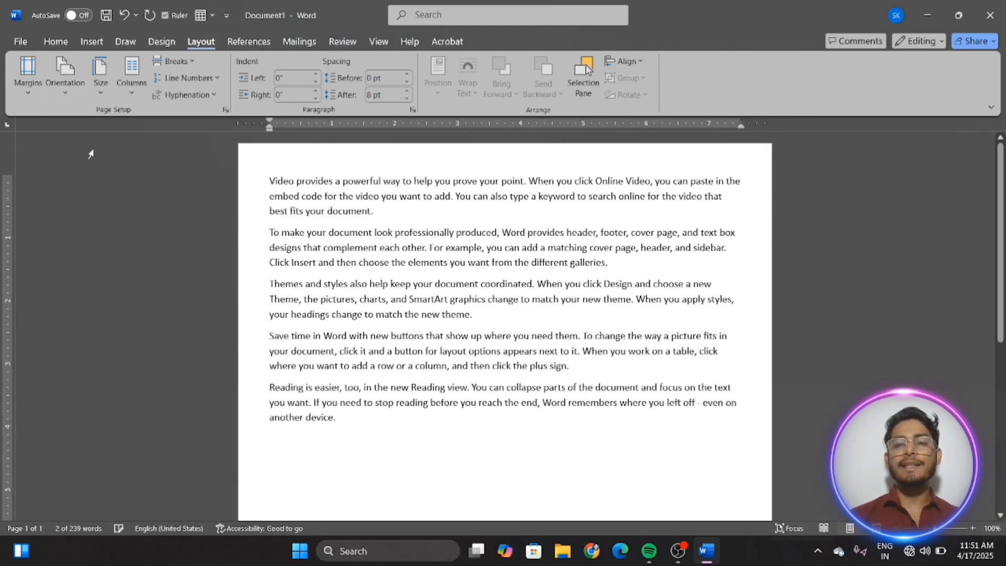
pyautogui.click(65, 83)
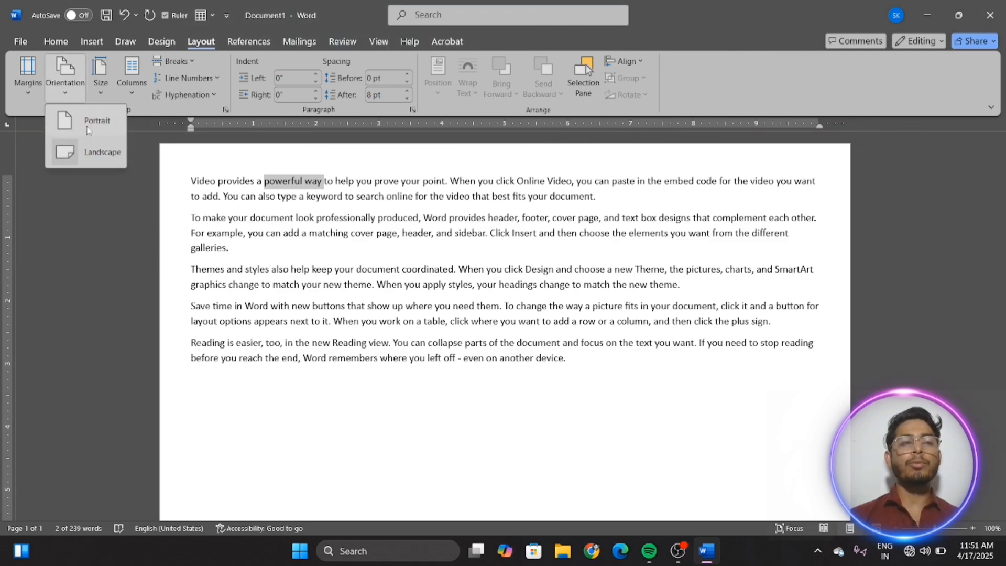
pyautogui.click(90, 129)
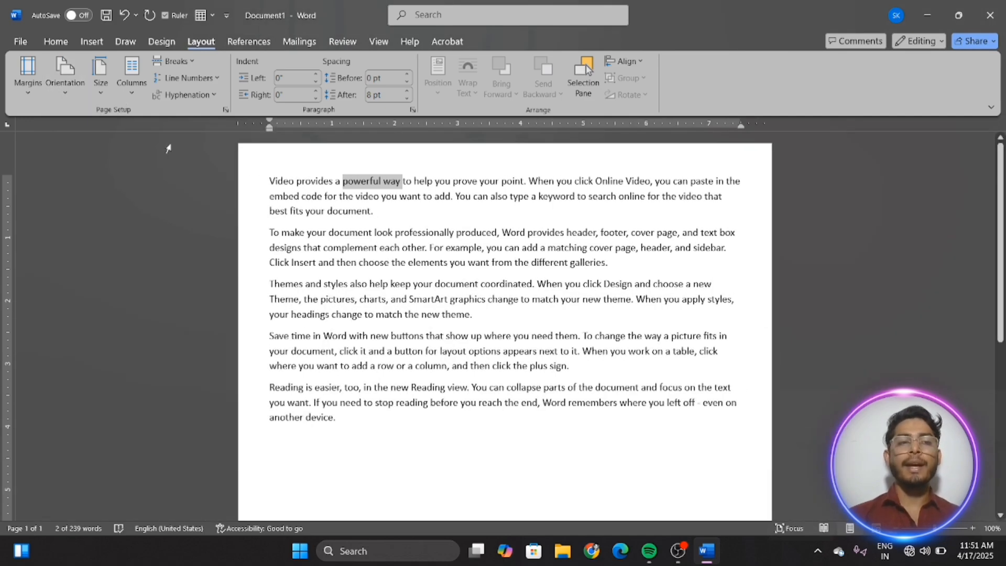
# Step: Set the paper size to A4 210 x 297 mm
pyautogui.click(95, 100)
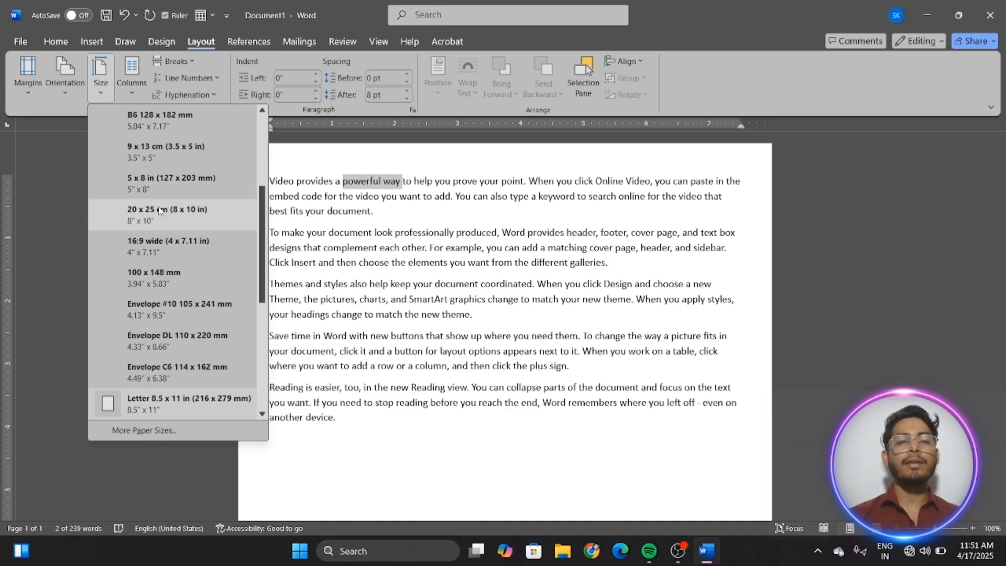
pyautogui.scroll(2, 160, 209)
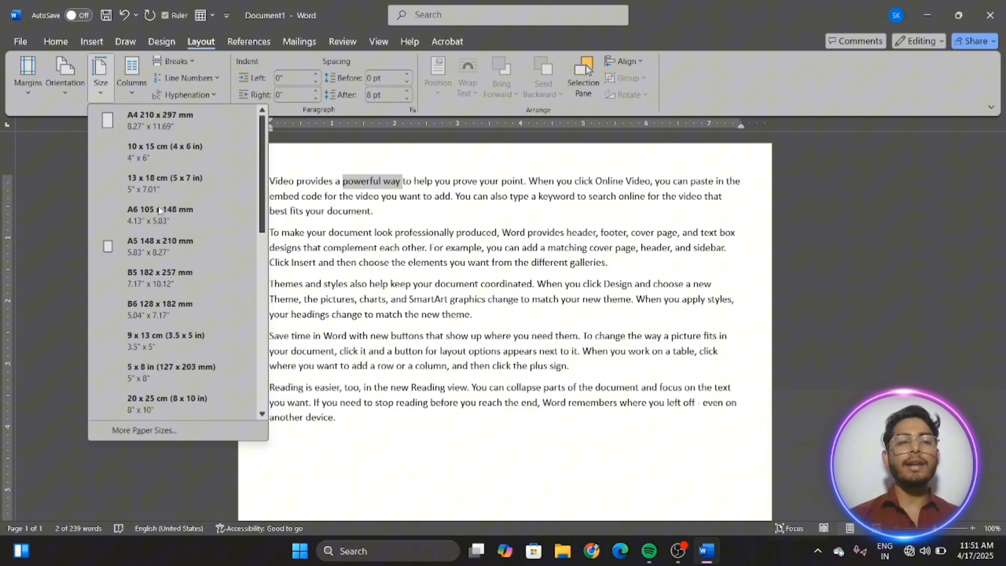
pyautogui.click(151, 119)
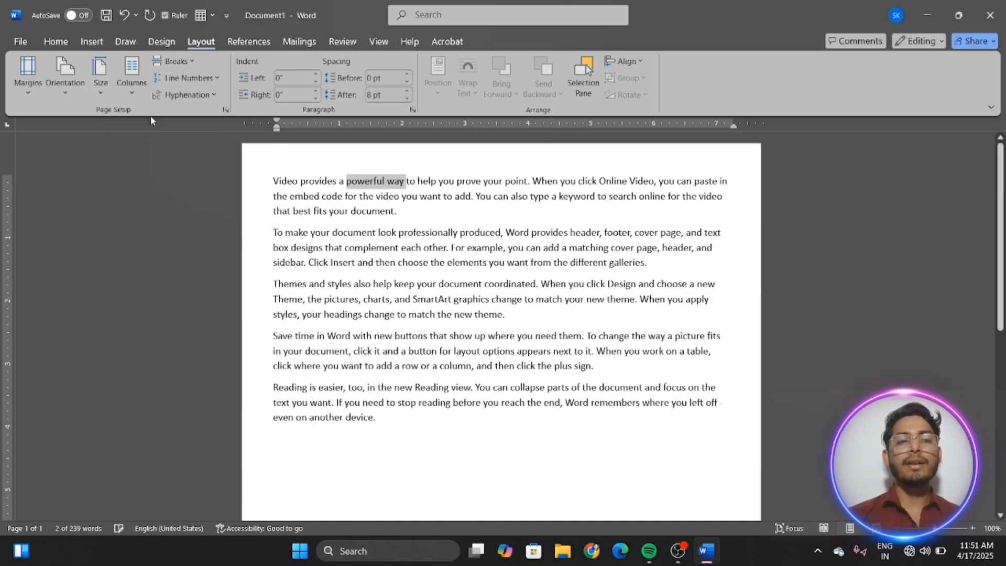
pyautogui.click(103, 93)
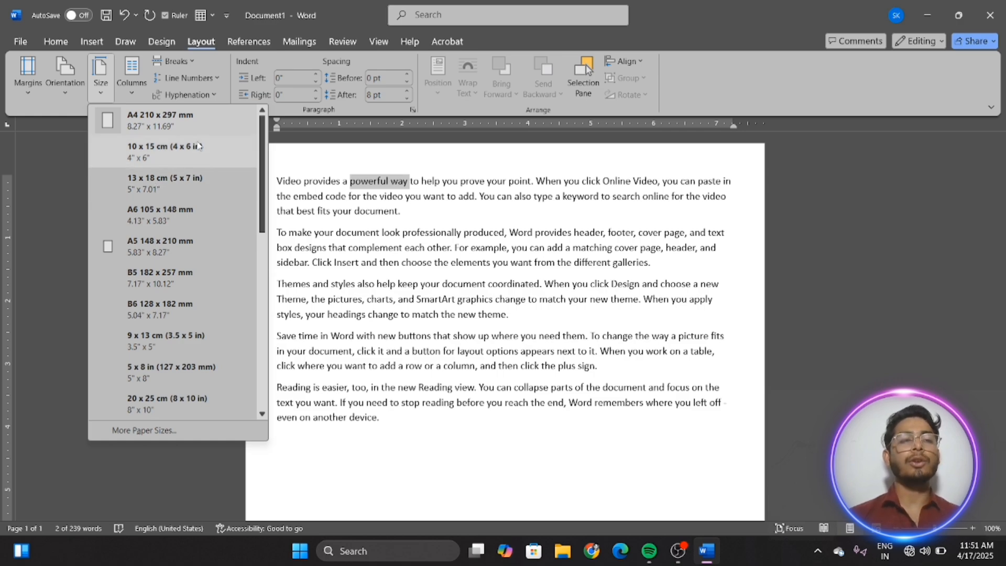
pyautogui.click(193, 129)
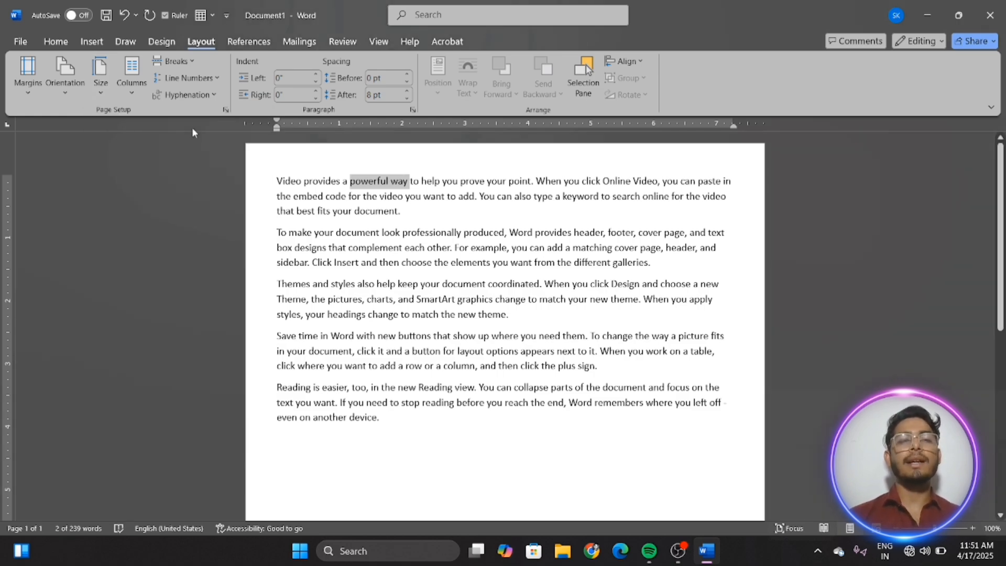
# Step: Arrange all the sample paragraphs in two columns
pyautogui.moveTo(461, 487); pyautogui.dragTo(219, 181)
pyautogui.click(129, 93)
pyautogui.click(161, 157)
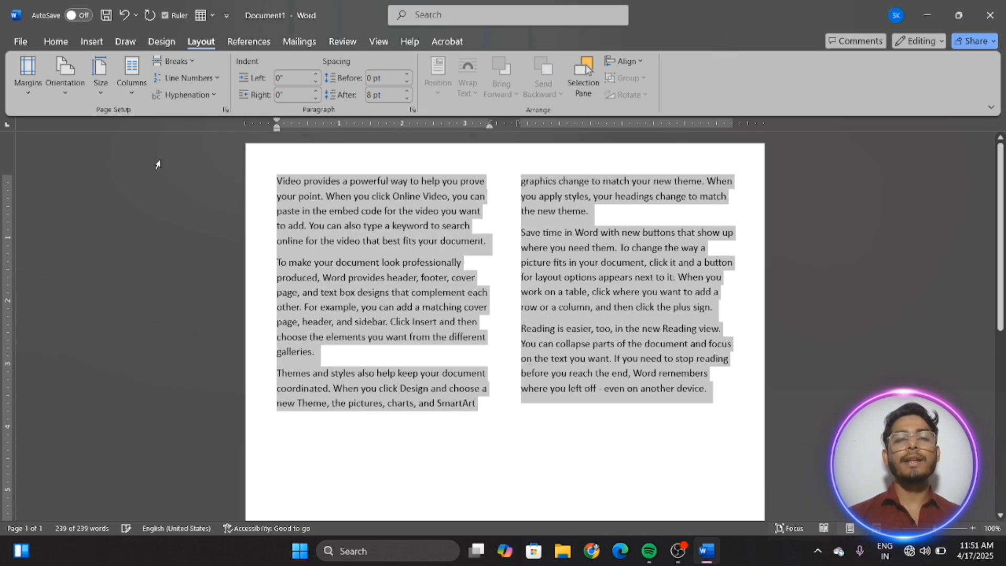
# Step: Try the Three, Left and Right column layouts in turn on the selected sample paragraphs
pyautogui.click(131, 90)
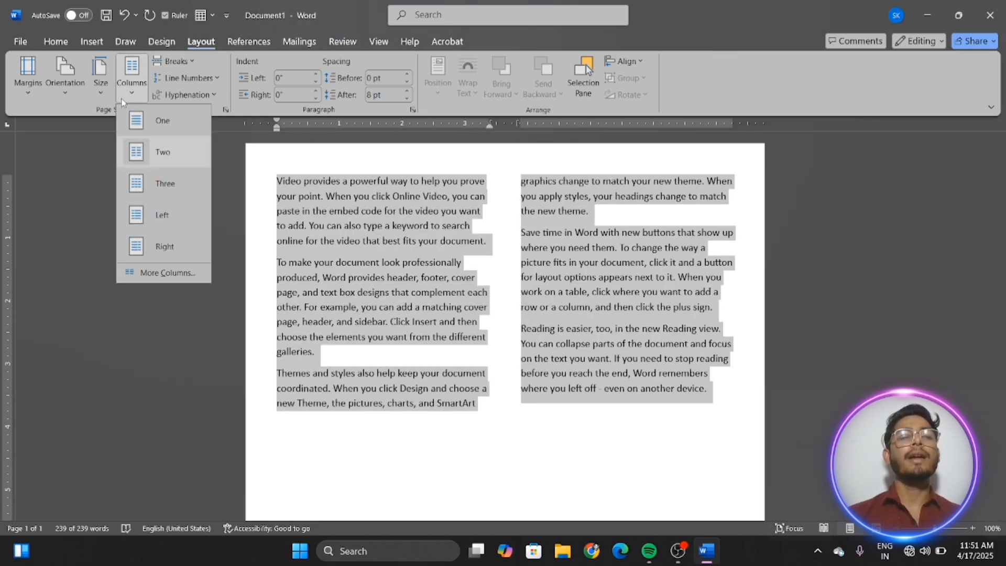
pyautogui.click(167, 184)
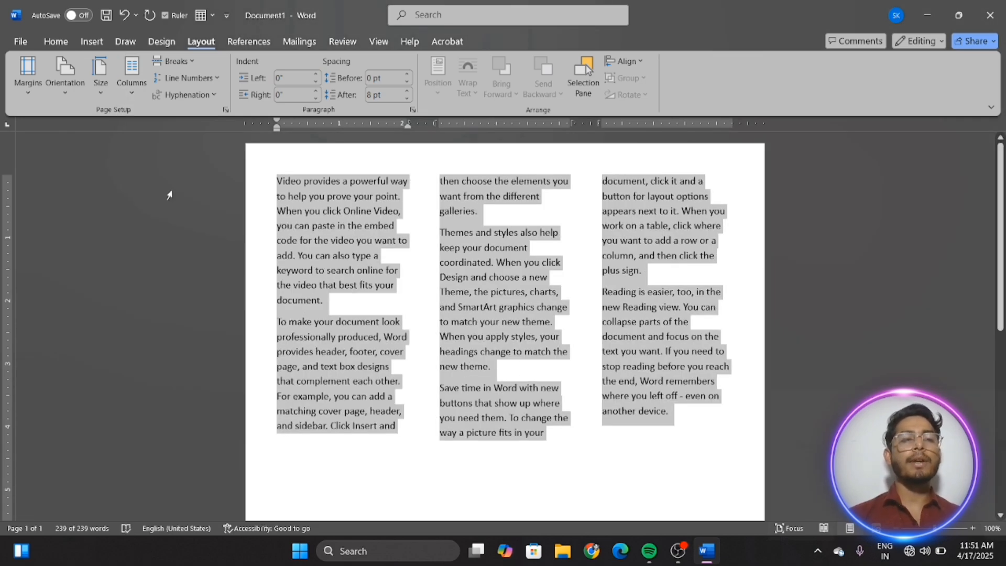
pyautogui.click(132, 89)
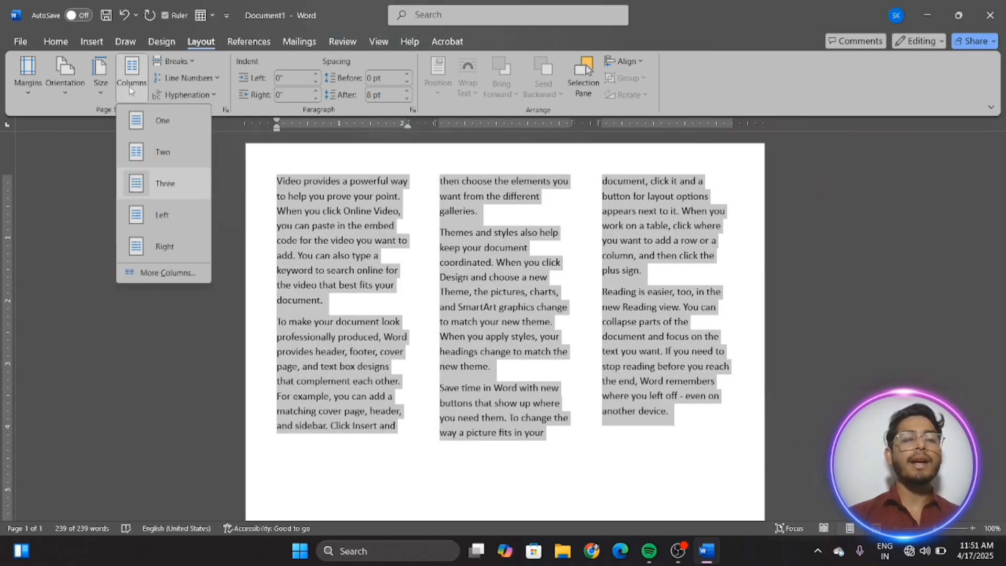
pyautogui.click(171, 216)
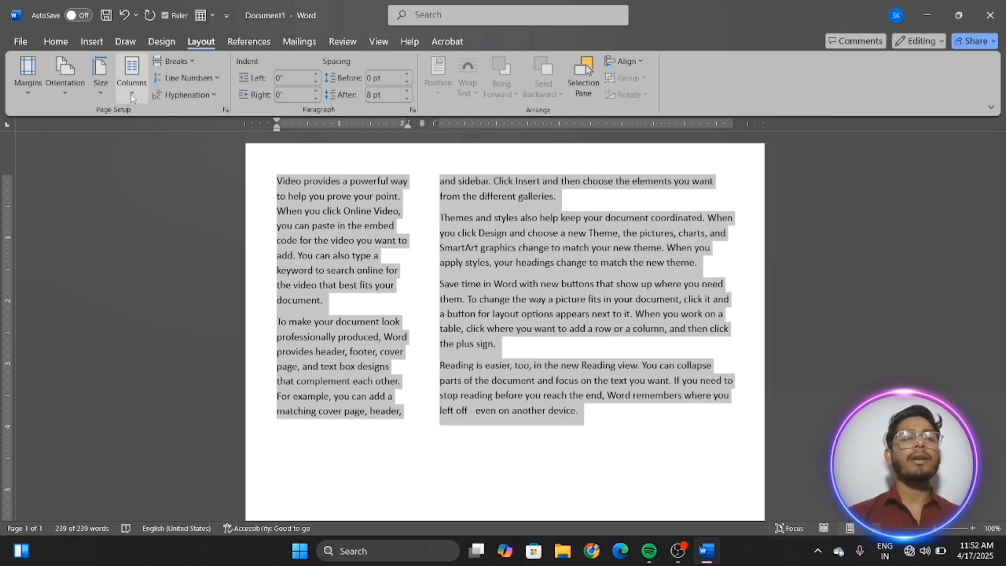
pyautogui.click(131, 98)
pyautogui.click(180, 243)
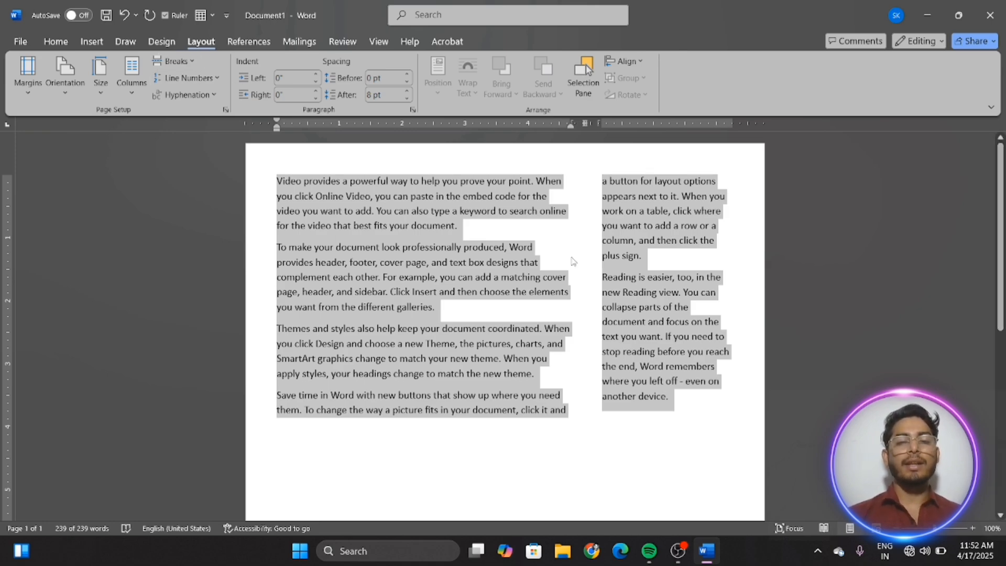
# Step: Insert a page break after the last paragraph and check the page that follows
pyautogui.click(680, 403)
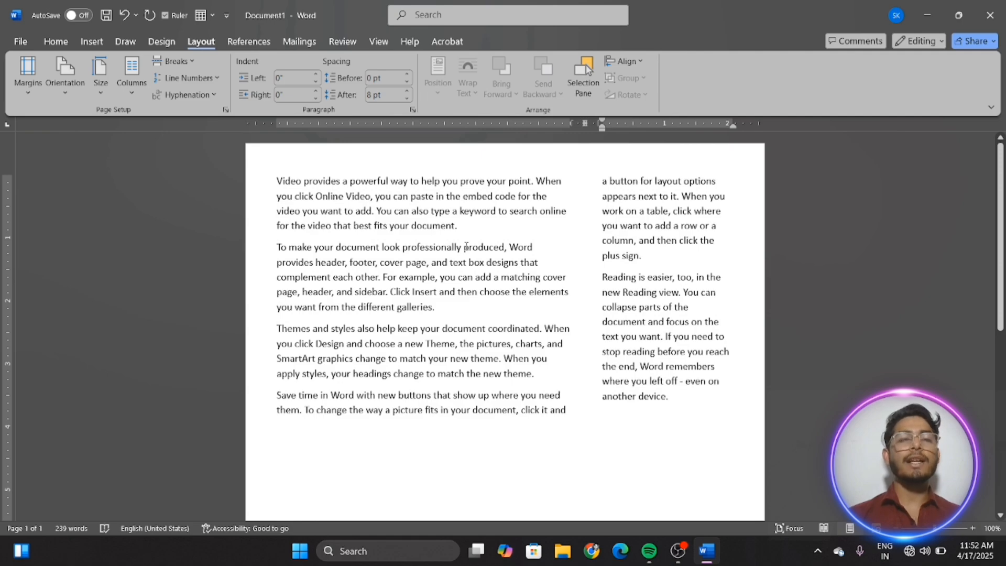
pyautogui.click(190, 61)
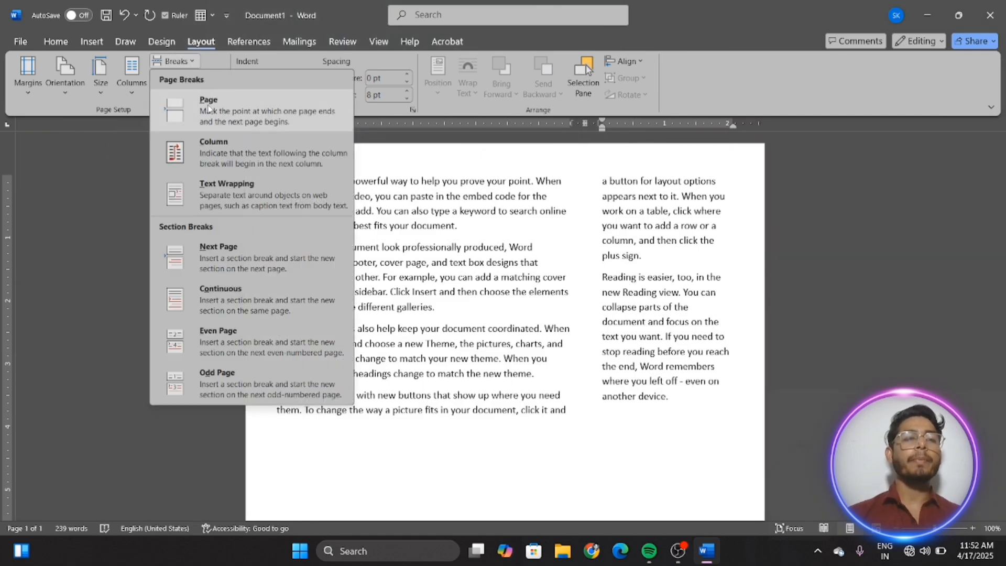
pyautogui.click(208, 110)
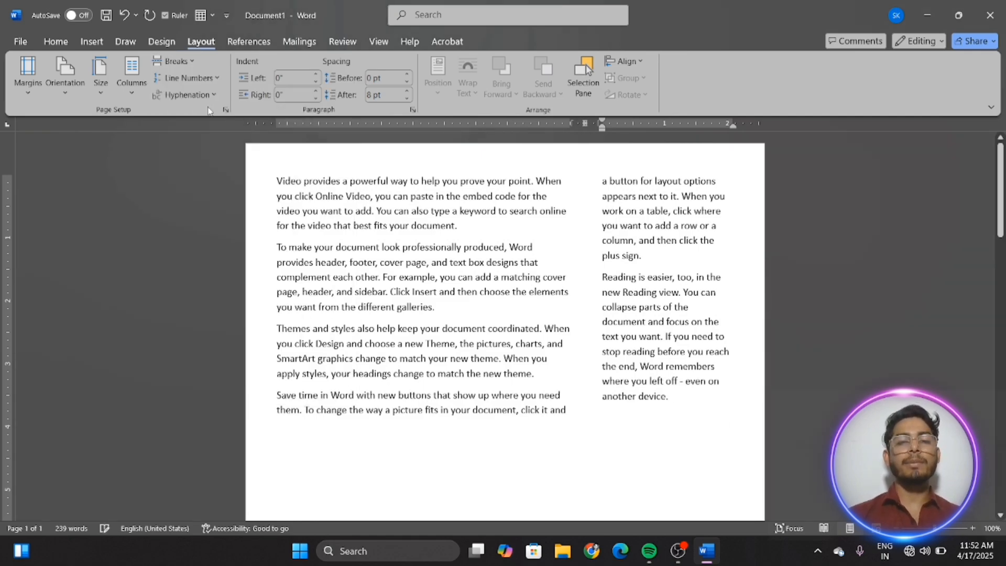
pyautogui.scroll(-1, 512, 409)
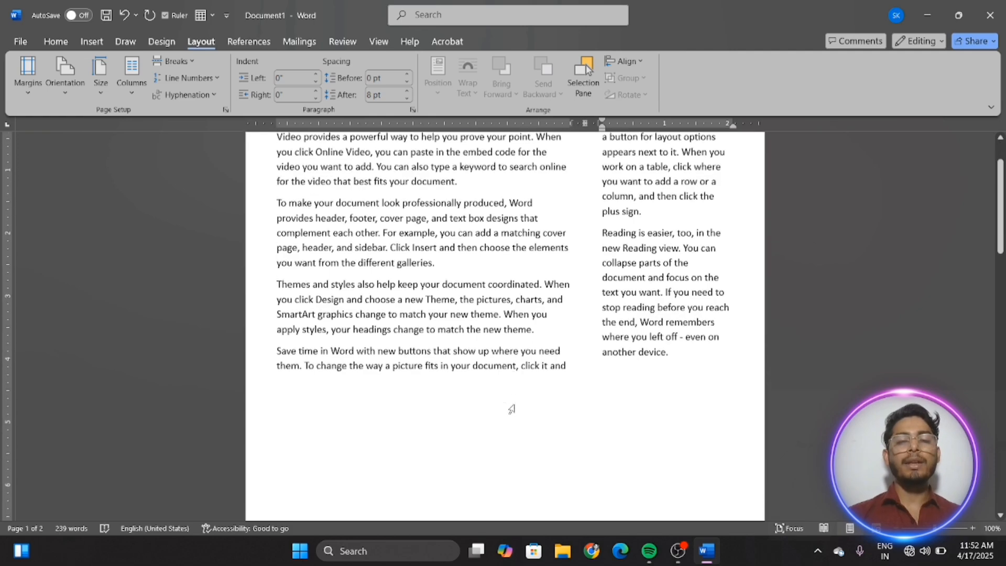
pyautogui.scroll(-10, 511, 409)
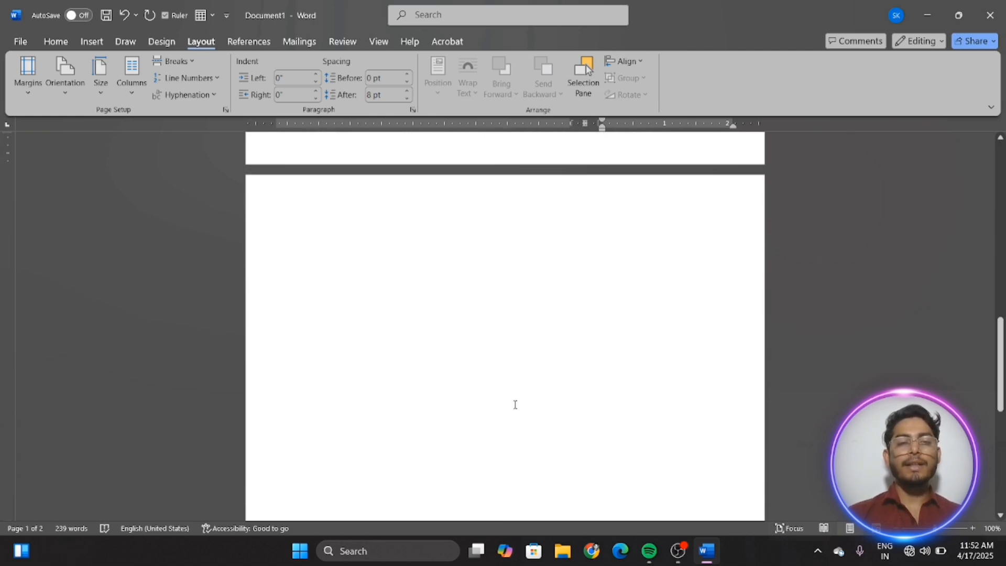
pyautogui.scroll(8, 513, 408)
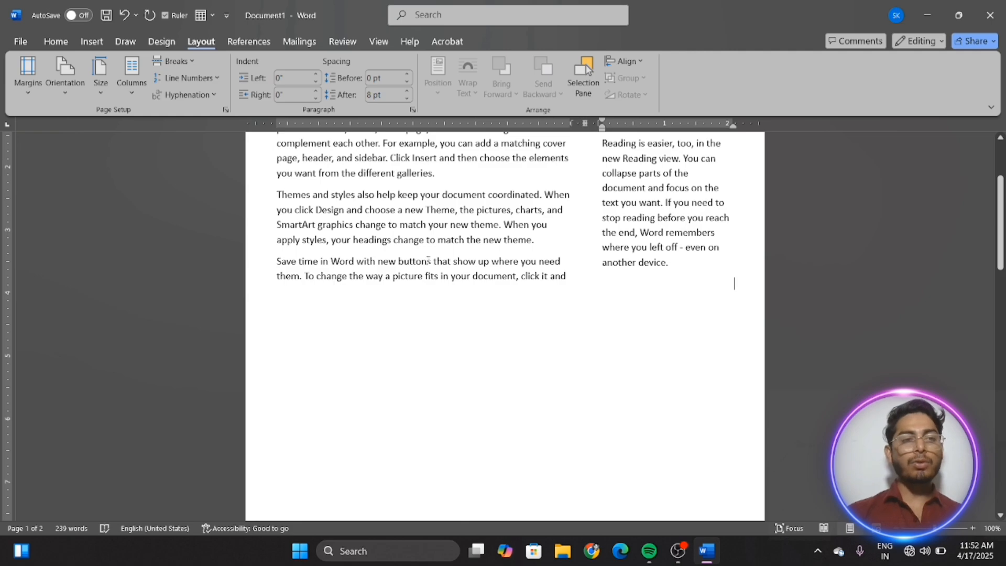
# Step: Set the text back to one column and delete the page break after the last paragraph
pyautogui.click(132, 73)
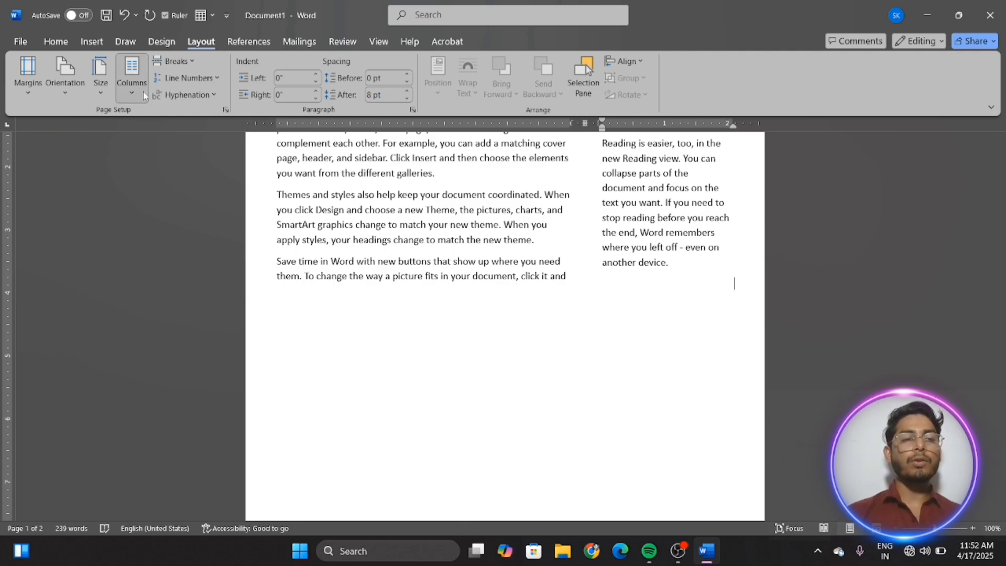
pyautogui.click(152, 119)
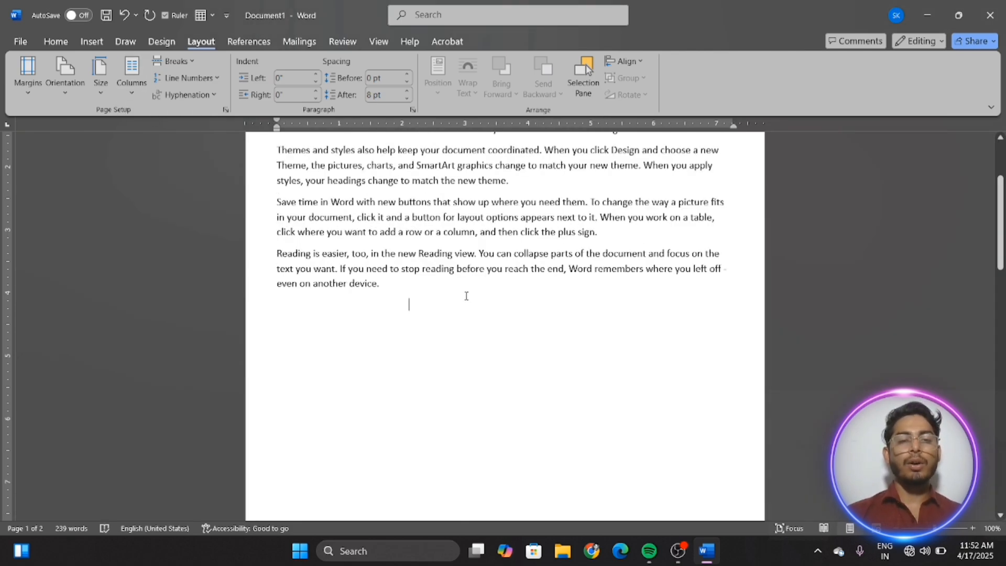
pyautogui.scroll(-10, 447, 337)
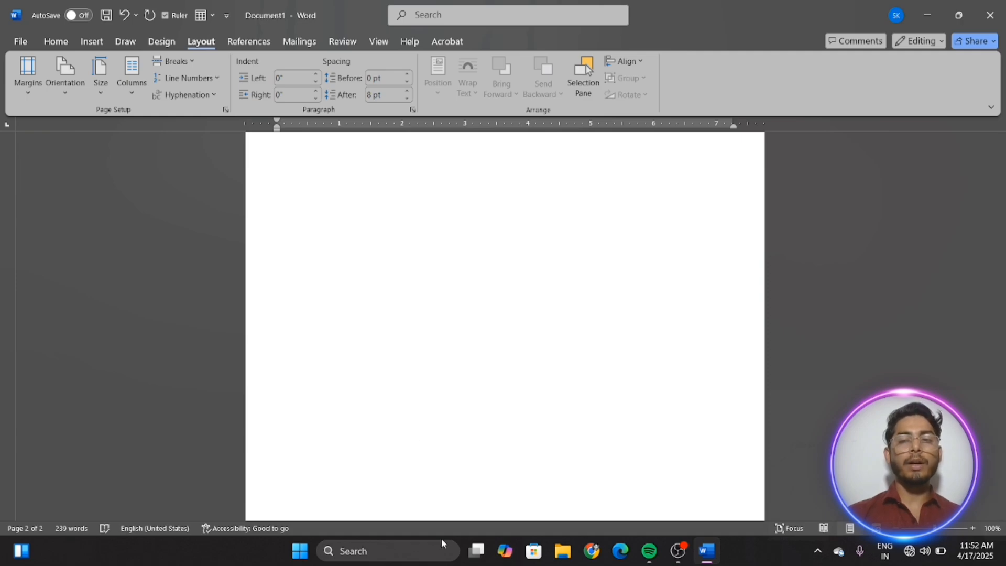
pyautogui.press('BackSpace')
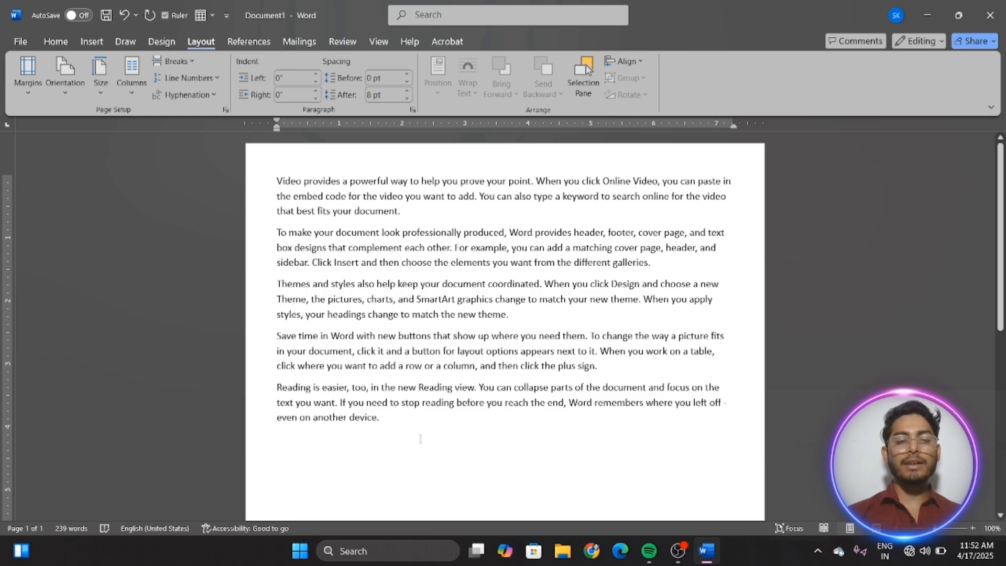
# Step: Insert a page break once more at the end of the sample text and view the second page
pyautogui.click(173, 62)
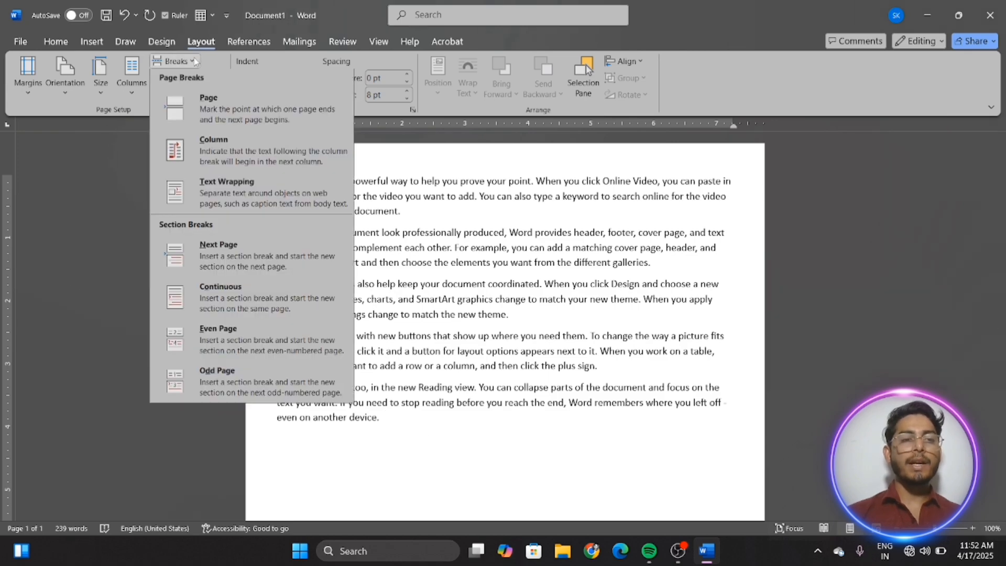
pyautogui.click(248, 112)
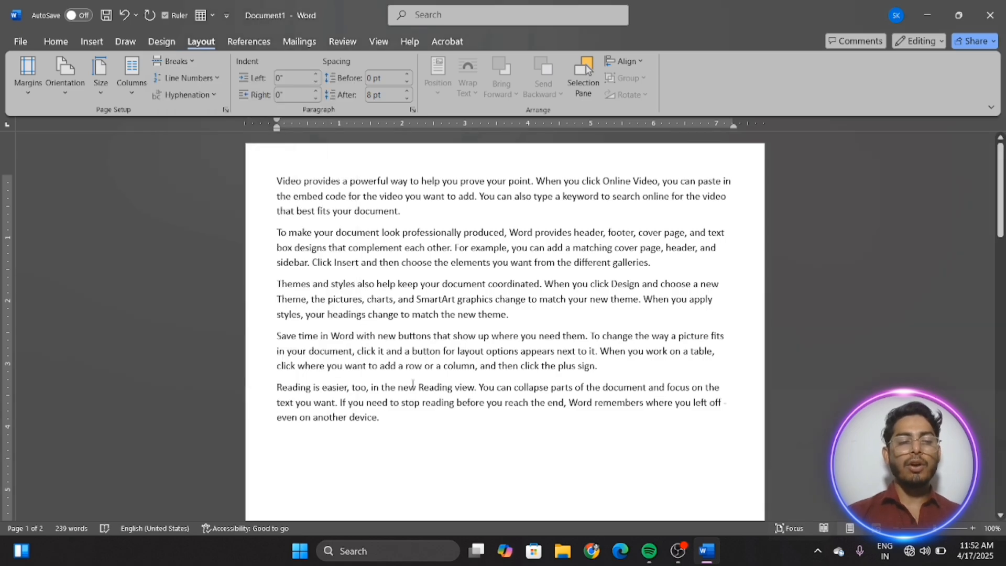
pyautogui.scroll(-8, 411, 385)
pyautogui.scroll(-6, 412, 384)
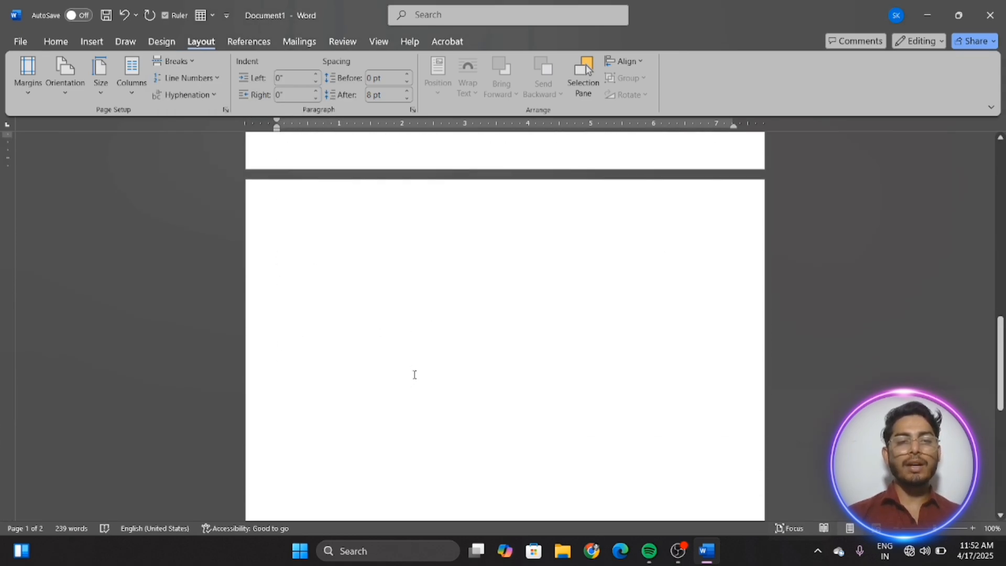
pyautogui.scroll(13, 383, 297)
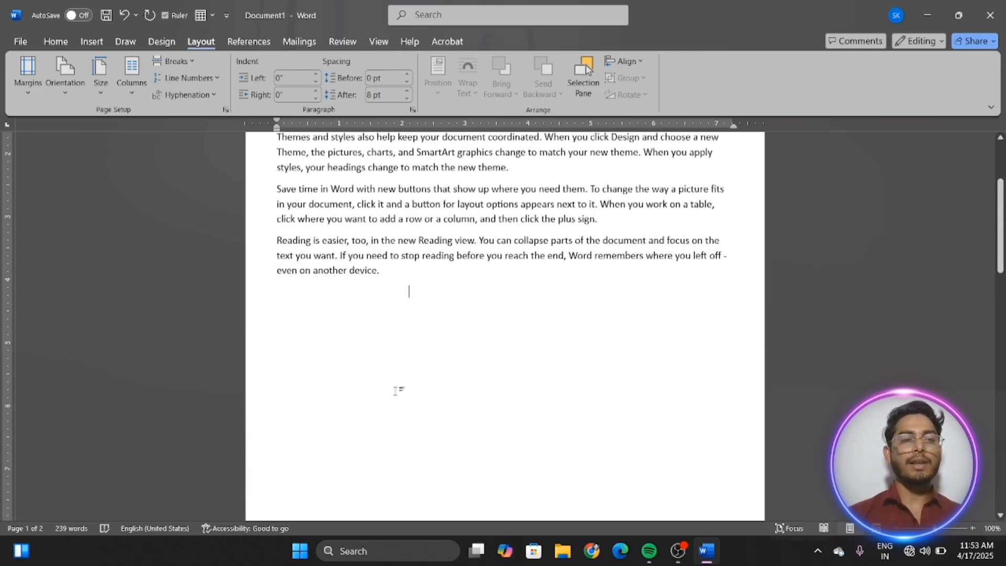
# Step: Select all the sample paragraphs and arrange them in two columns
pyautogui.click(191, 63)
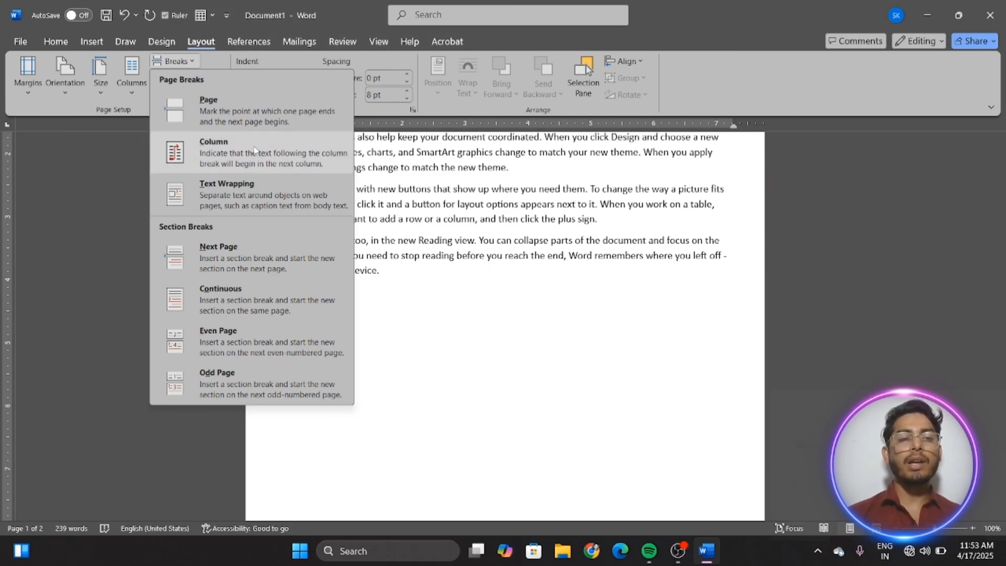
pyautogui.click(540, 388)
pyautogui.moveTo(540, 386); pyautogui.dragTo(242, 120)
pyautogui.click(142, 93)
pyautogui.click(164, 151)
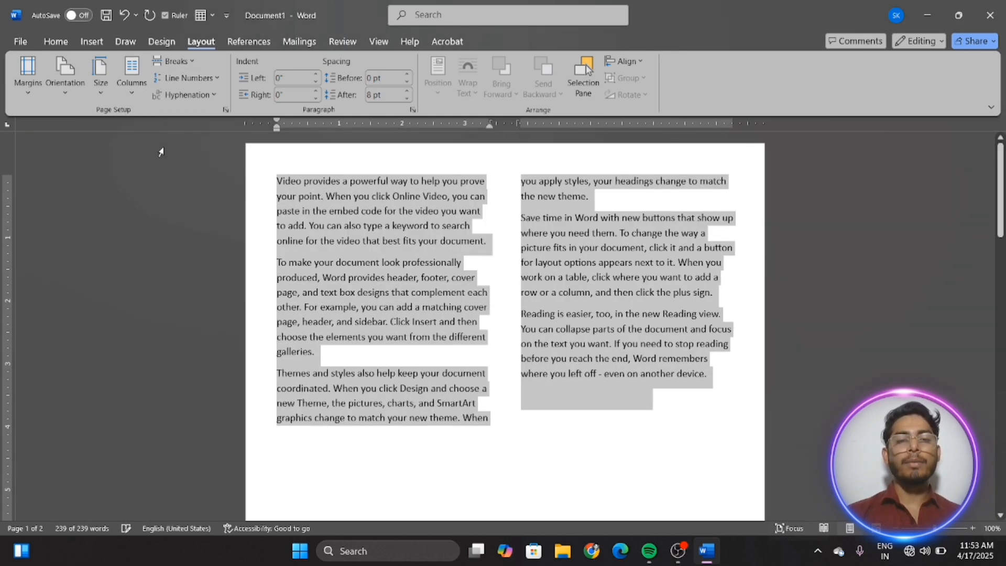
# Step: Insert a column break just before "you apply styles" at the start of the second column
pyautogui.click(497, 429)
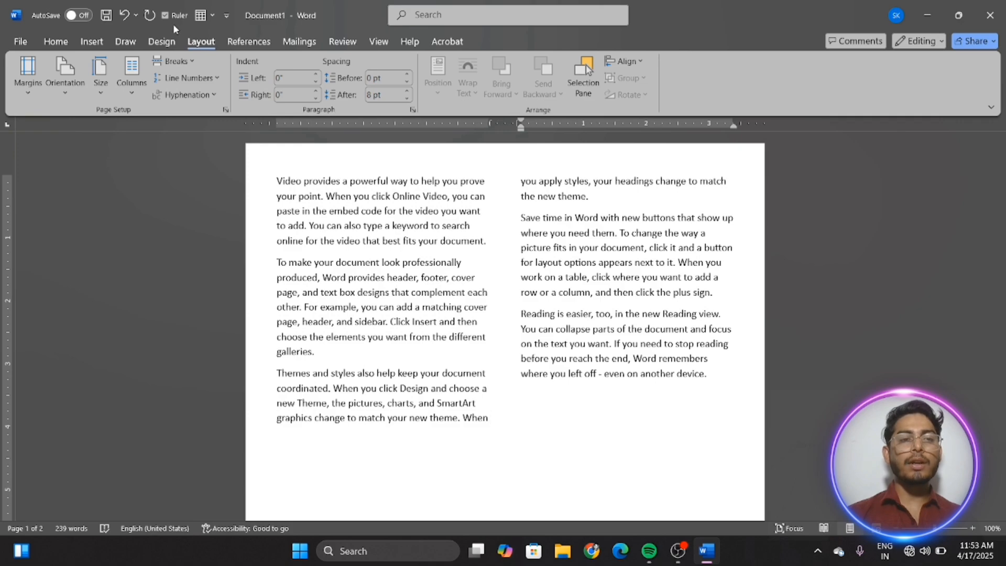
pyautogui.click(193, 66)
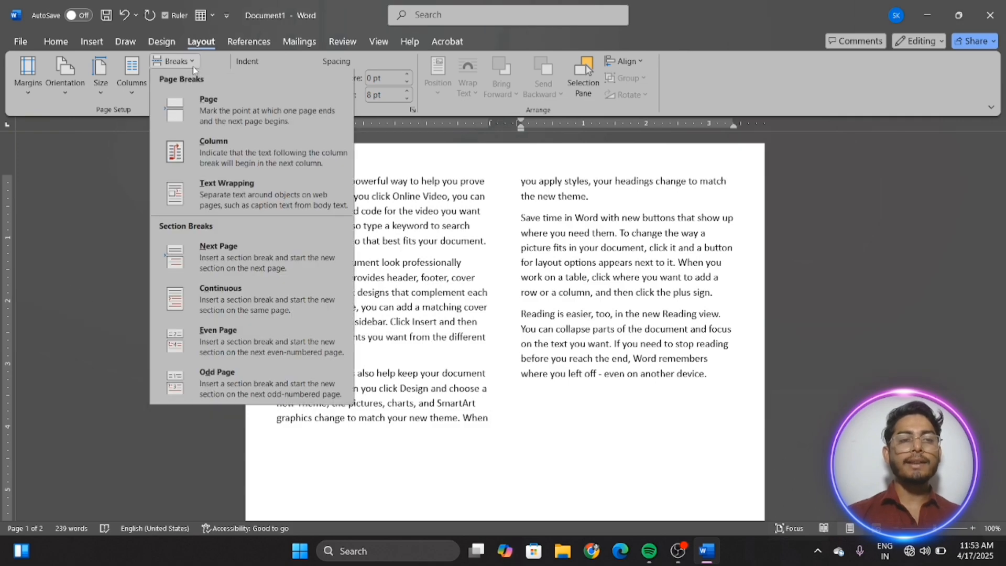
pyautogui.click(240, 150)
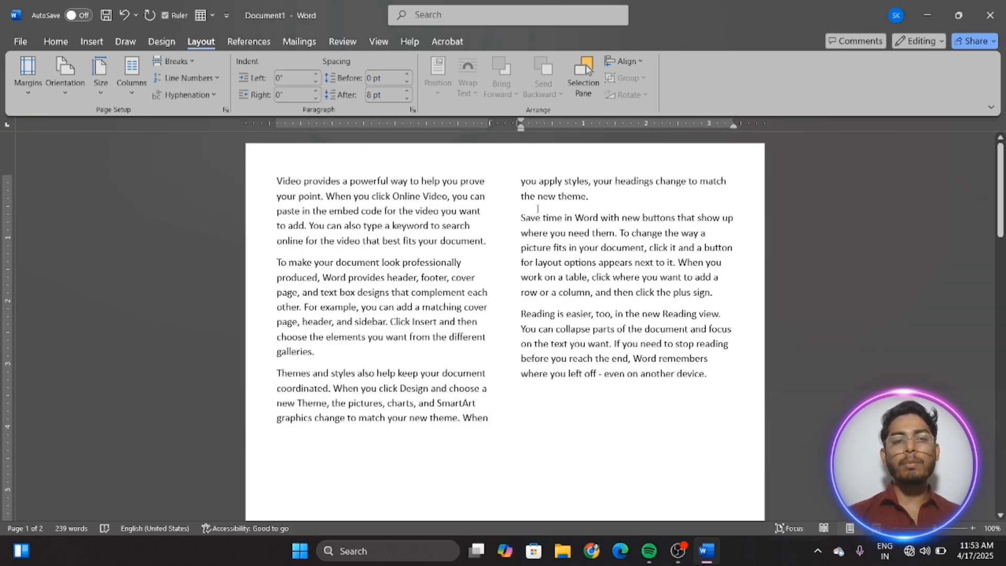
# Step: Try an Even Page section break before "you apply styles", check the resulting pages, and undo it
pyautogui.click(176, 62)
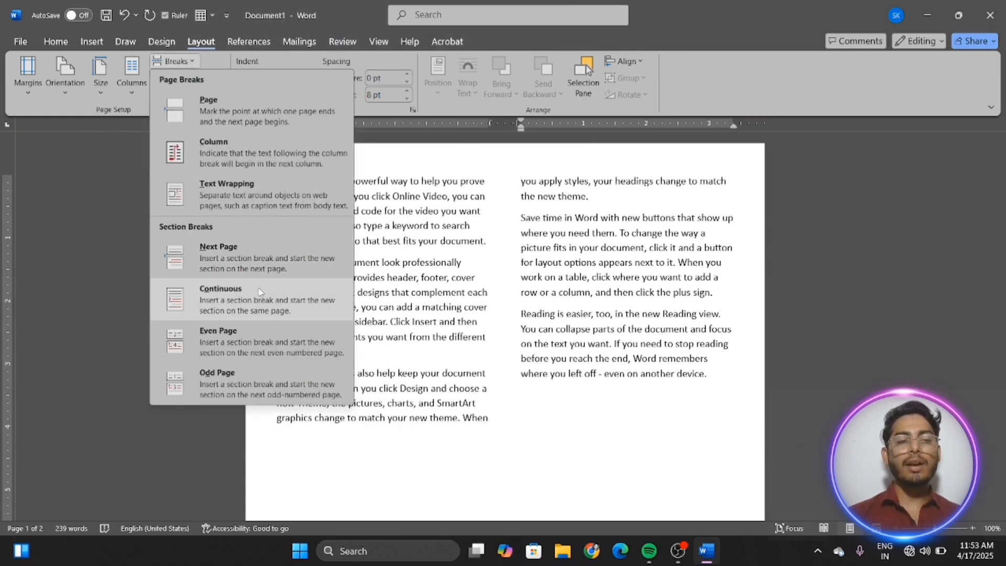
pyautogui.click(236, 351)
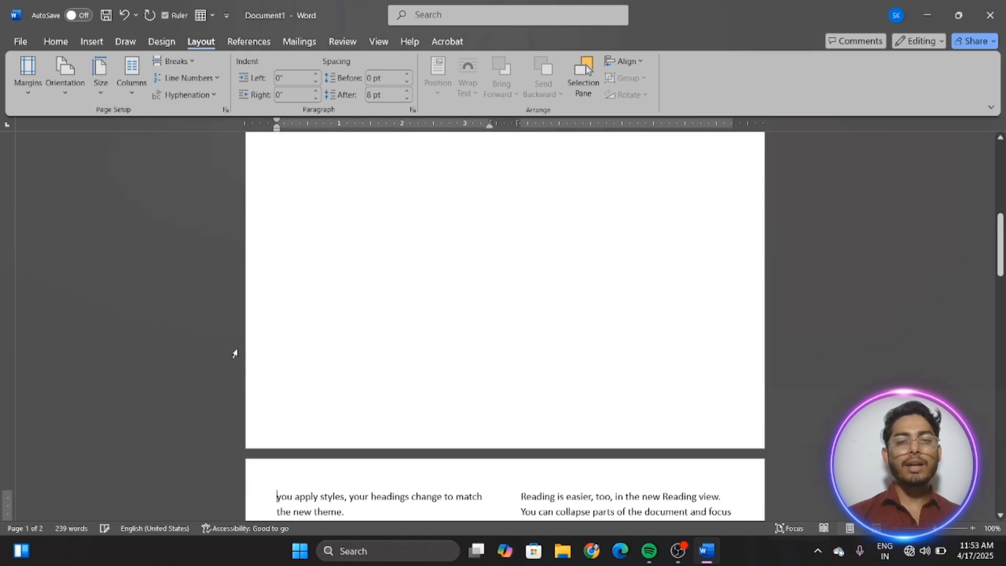
pyautogui.scroll(-4, 425, 344)
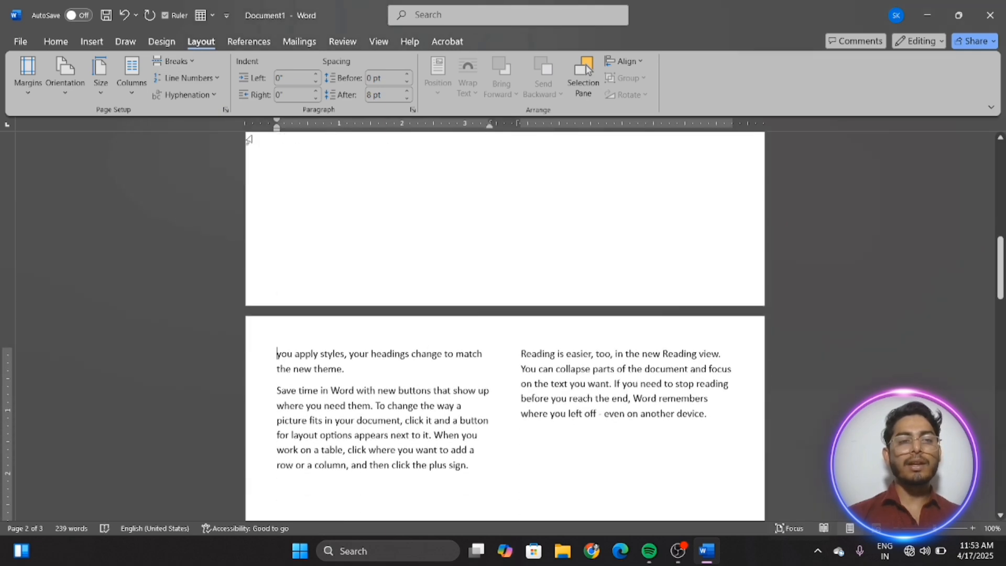
pyautogui.scroll(3, 249, 139)
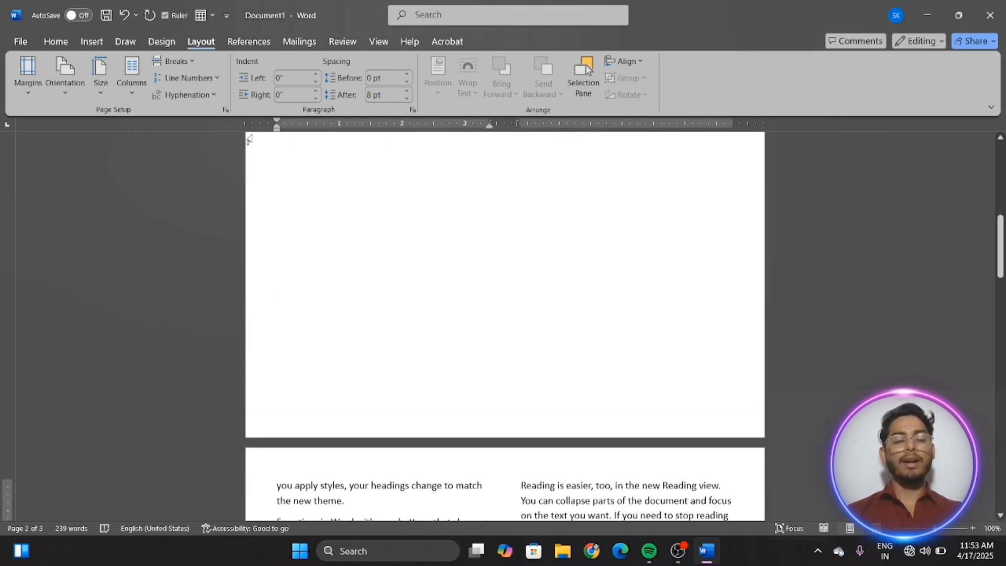
pyautogui.hotkey('ctrl', 'z')
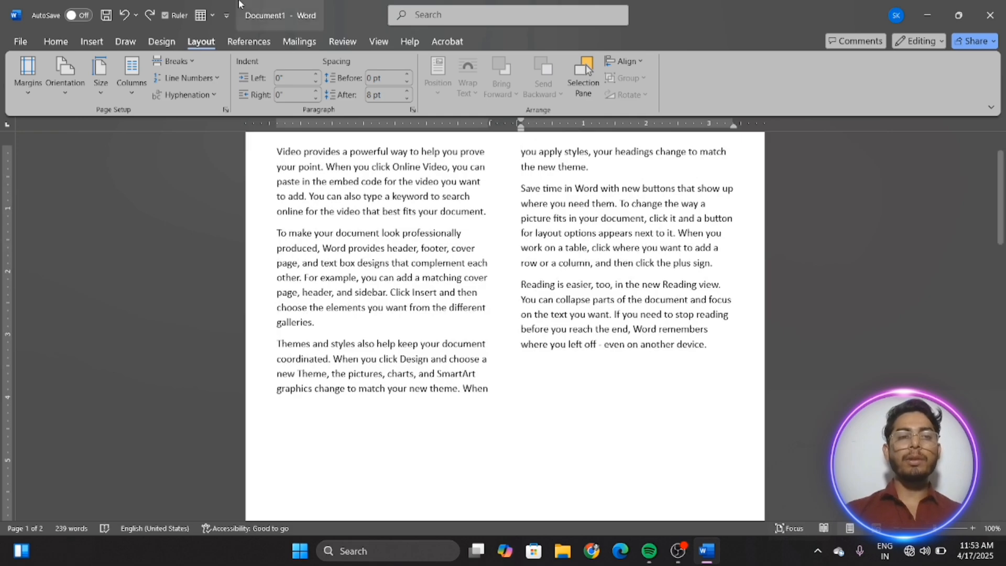
# Step: Try Continuous line numbering on the document, and set the line numbers back to None
pyautogui.click(209, 79)
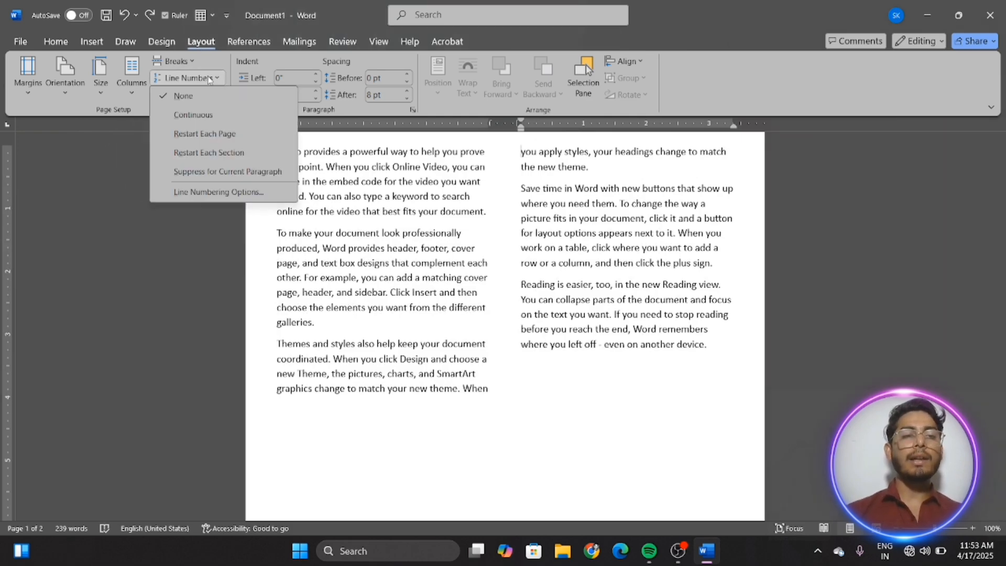
pyautogui.click(207, 114)
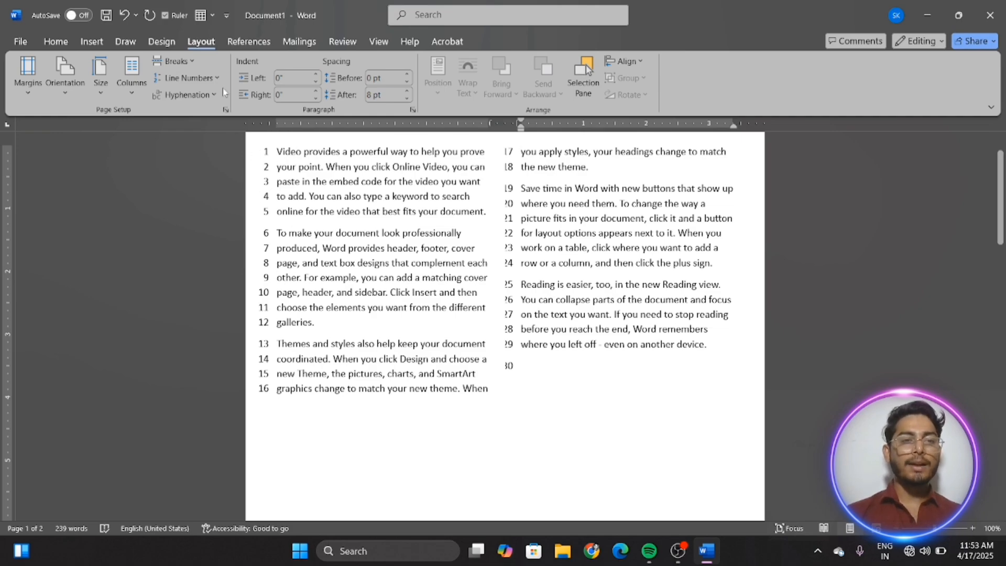
pyautogui.click(186, 78)
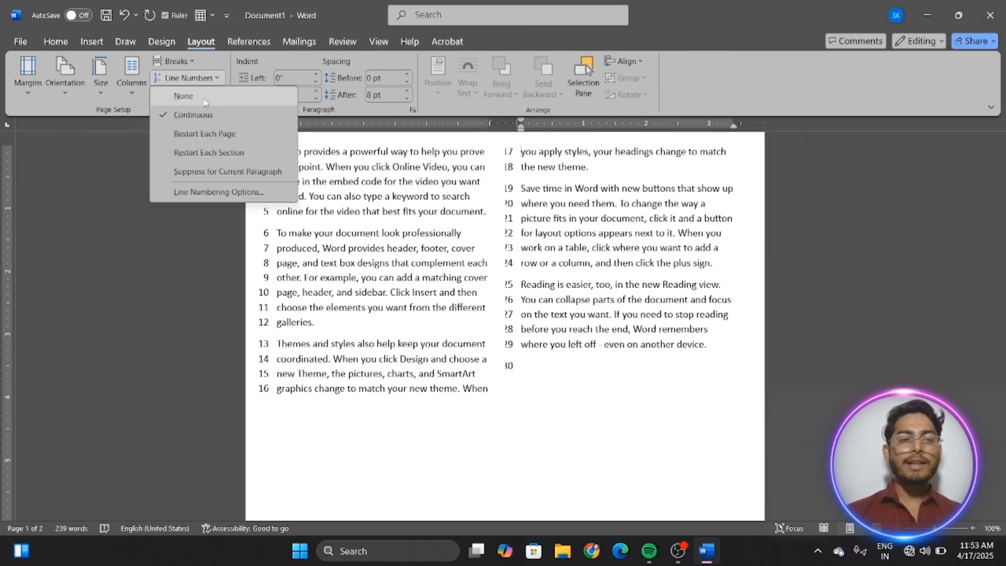
pyautogui.click(204, 100)
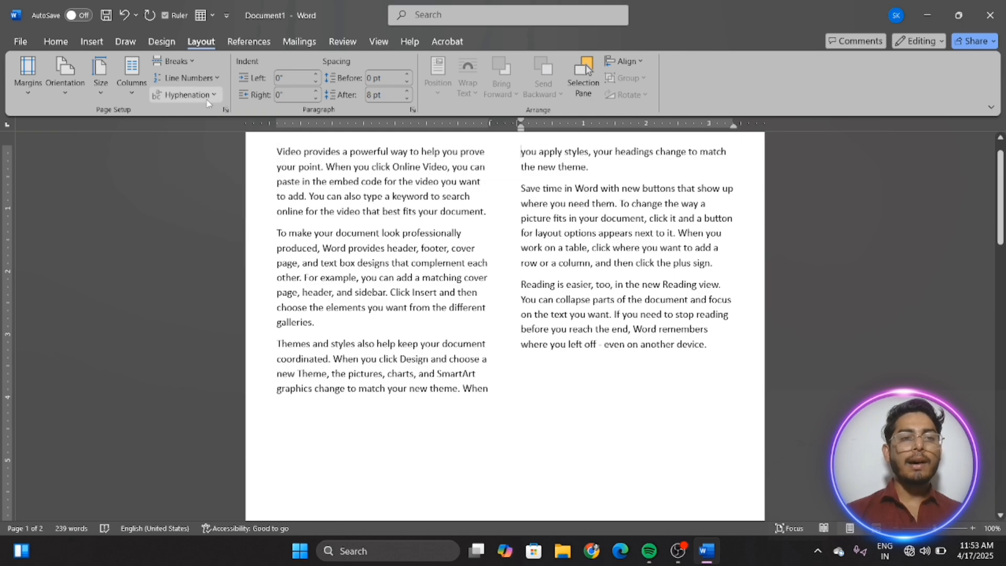
# Step: Look at the available hyphenation choices and leave the setting as it is
pyautogui.click(207, 99)
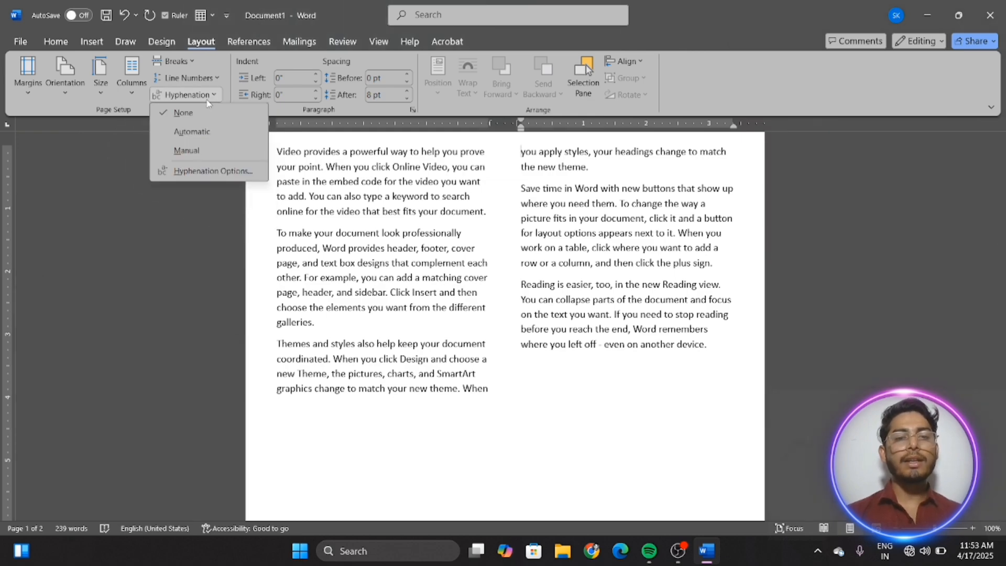
pyautogui.click(476, 214)
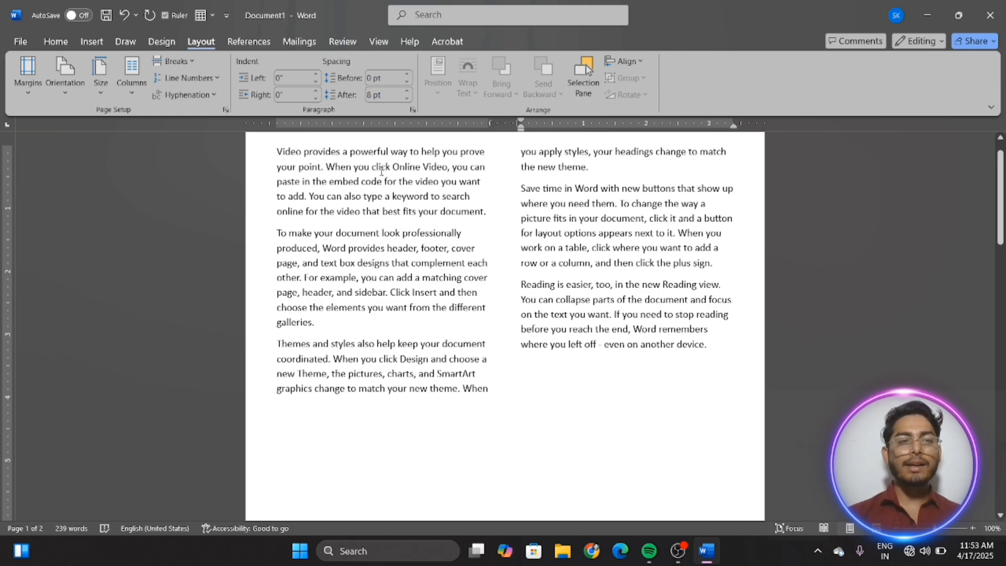
# Step: Turn on Automatic hyphenation, run Manual hyphenation on the document, and select the words "a picture" split across two lines
pyautogui.click(196, 98)
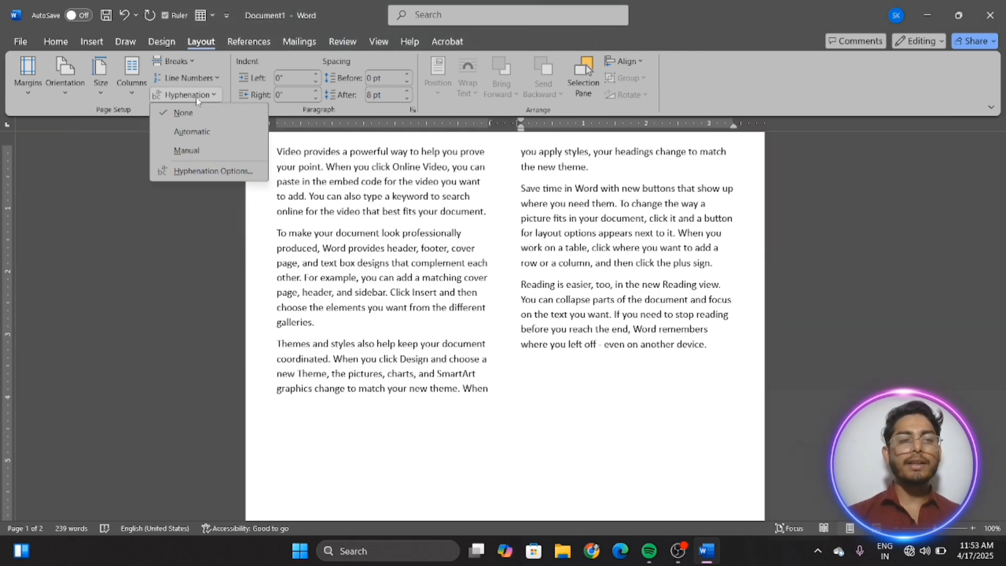
pyautogui.click(200, 134)
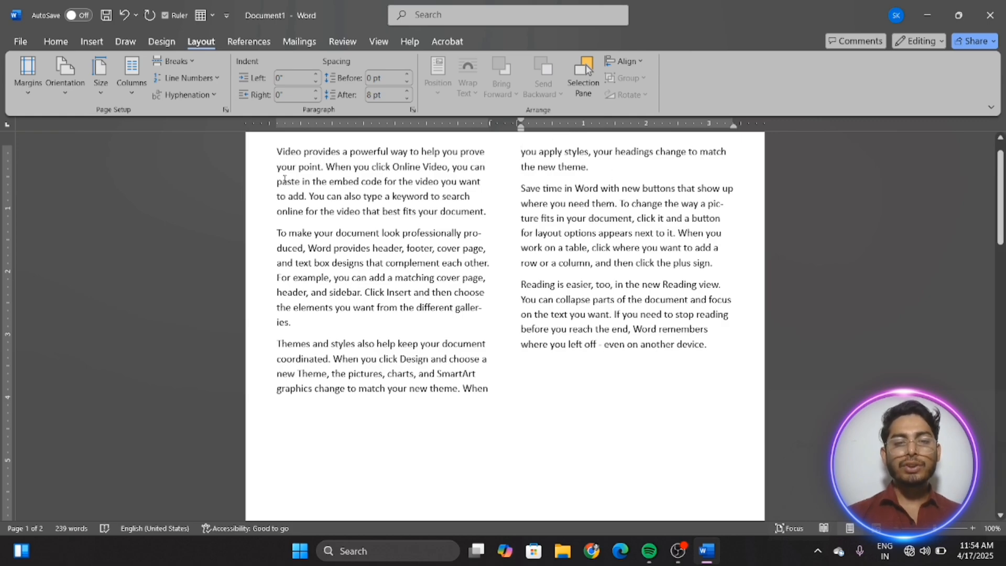
pyautogui.click(188, 97)
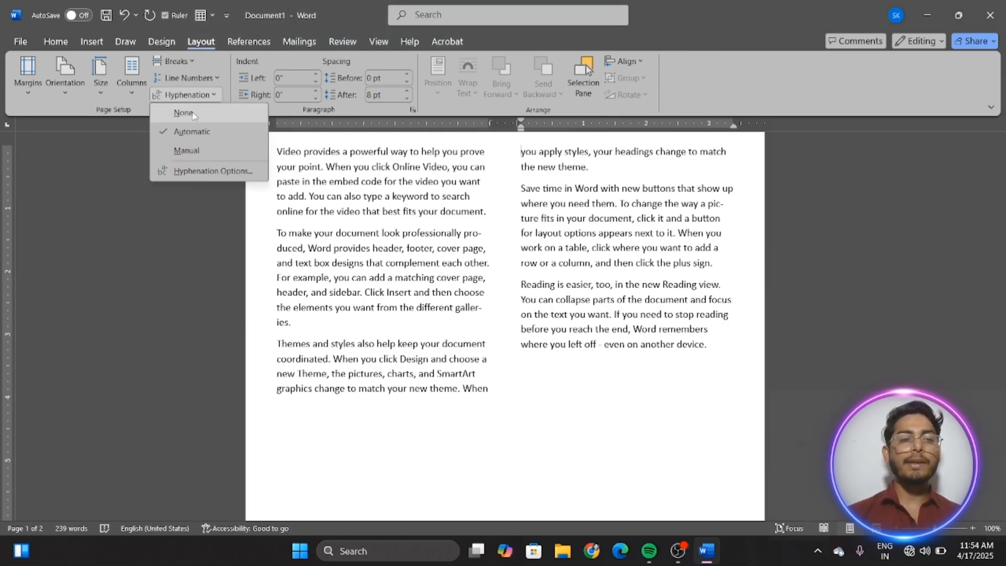
pyautogui.click(193, 149)
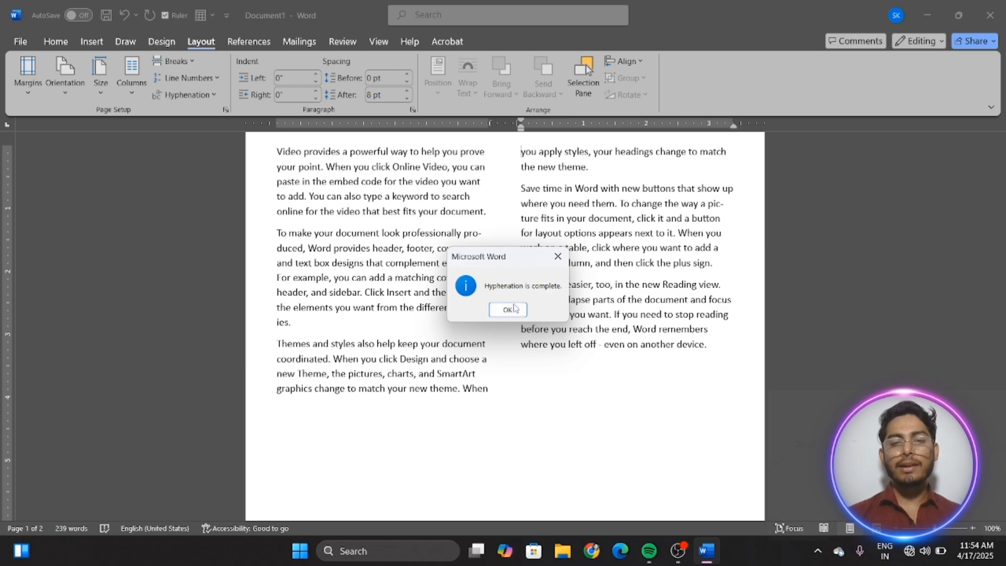
pyautogui.click(509, 310)
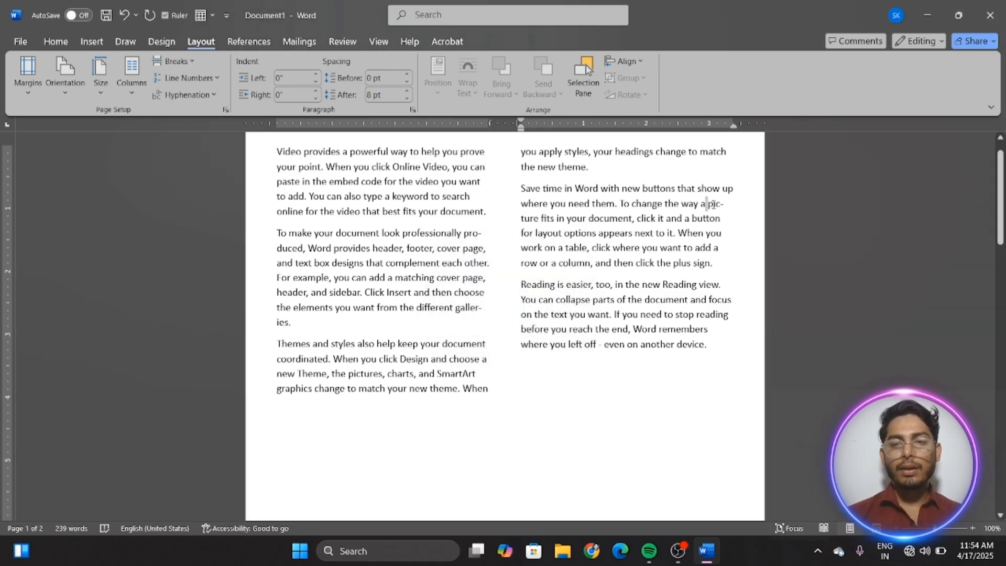
pyautogui.moveTo(710, 204); pyautogui.dragTo(530, 220)
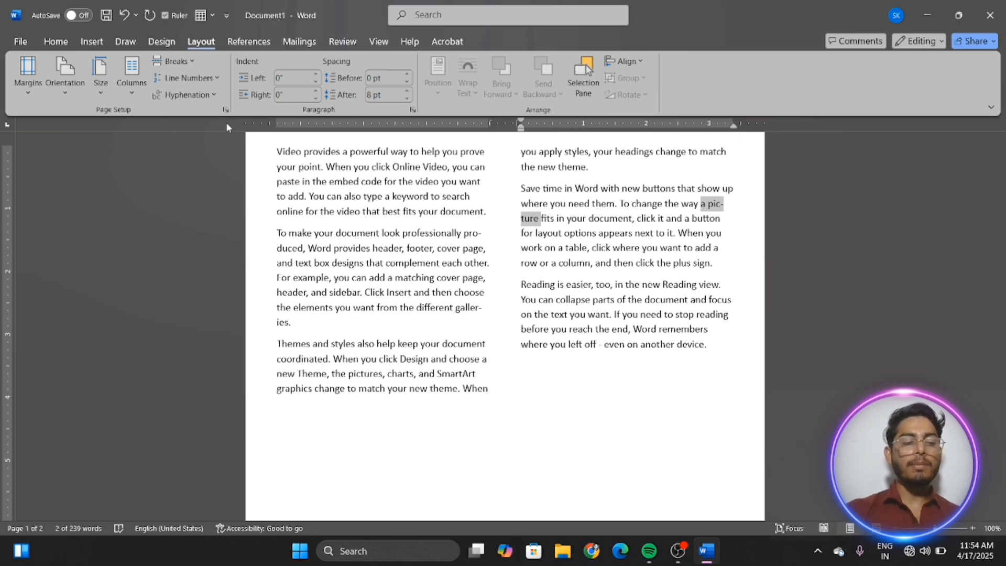
# Step: Set the whole document's text to one column
pyautogui.hotkey('ctrl', 'a')
pyautogui.click(132, 76)
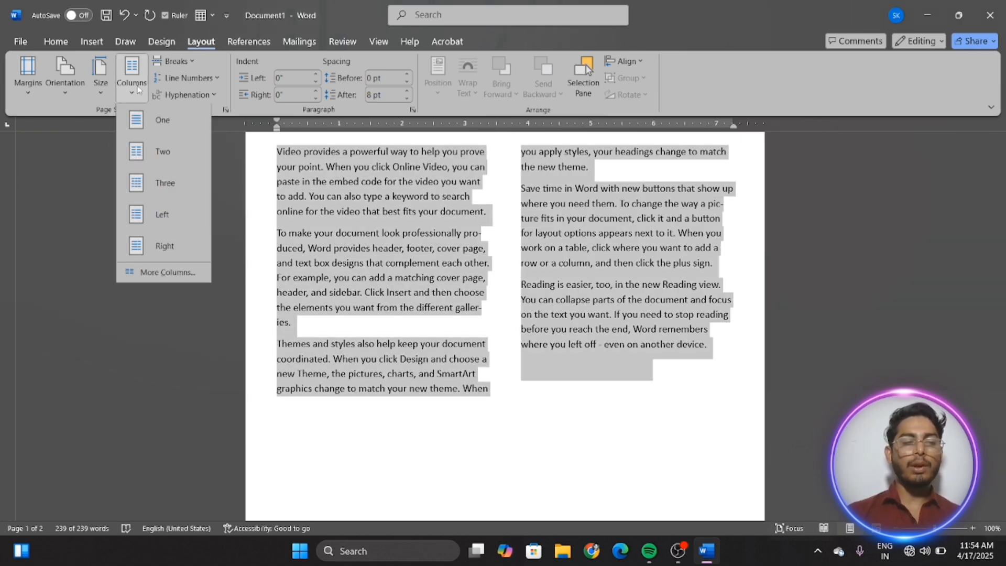
pyautogui.click(157, 118)
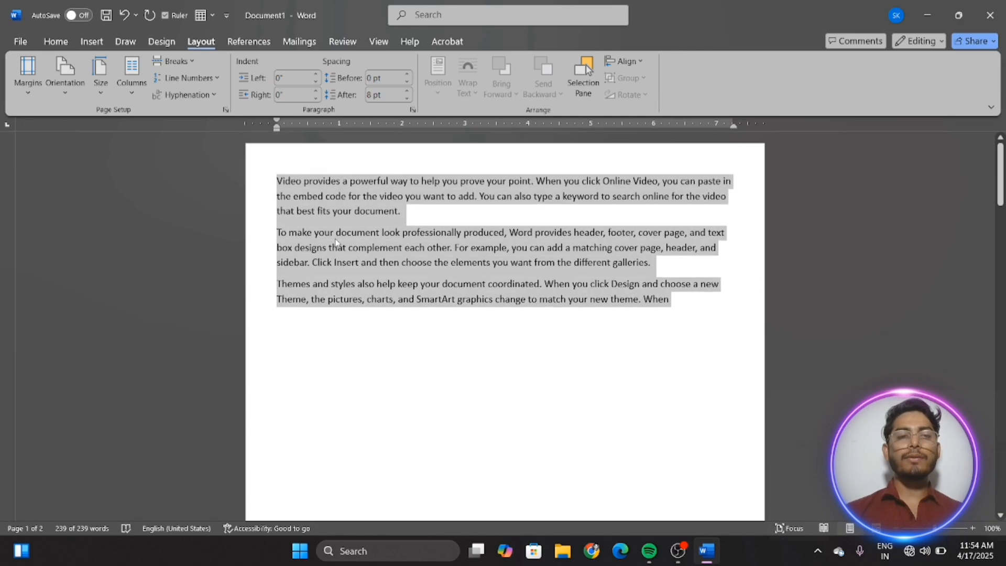
# Step: Try a left indent of 0.2" on the first paragraph, and lower it to -0.1"
pyautogui.click(414, 212)
pyautogui.moveTo(414, 212); pyautogui.dragTo(269, 175)
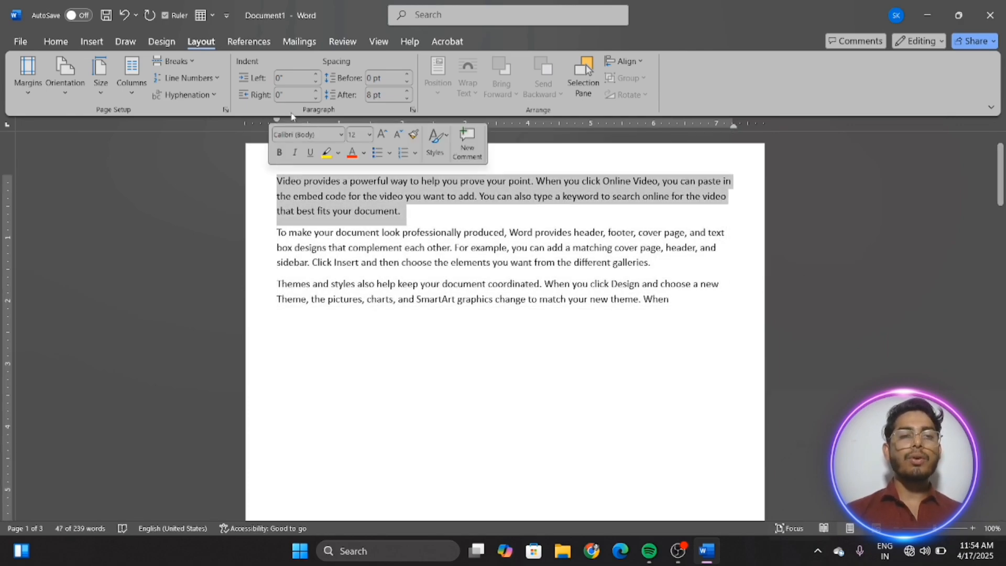
pyautogui.click(316, 75)
pyautogui.click(316, 75)
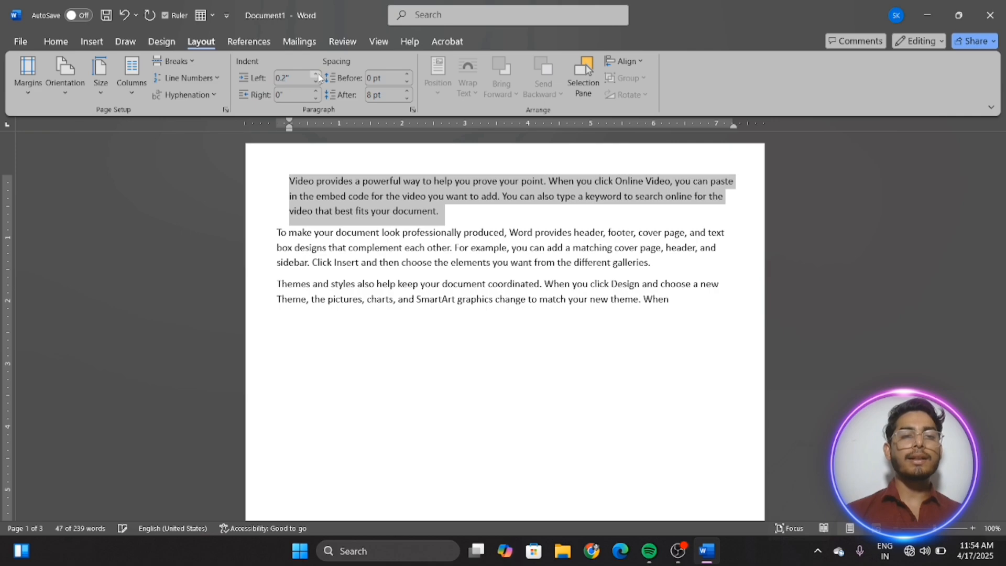
pyautogui.click(317, 82)
pyautogui.click(316, 81)
pyautogui.click(316, 81)
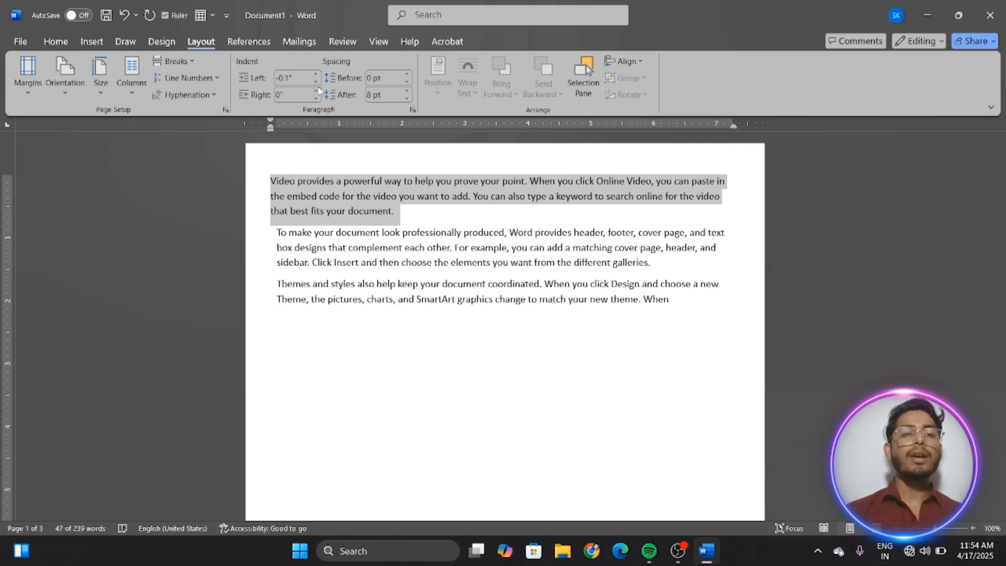
# Step: Set the first paragraph's right indent to 0.2" and its left indent to 0"
pyautogui.click(316, 92)
pyautogui.click(316, 92)
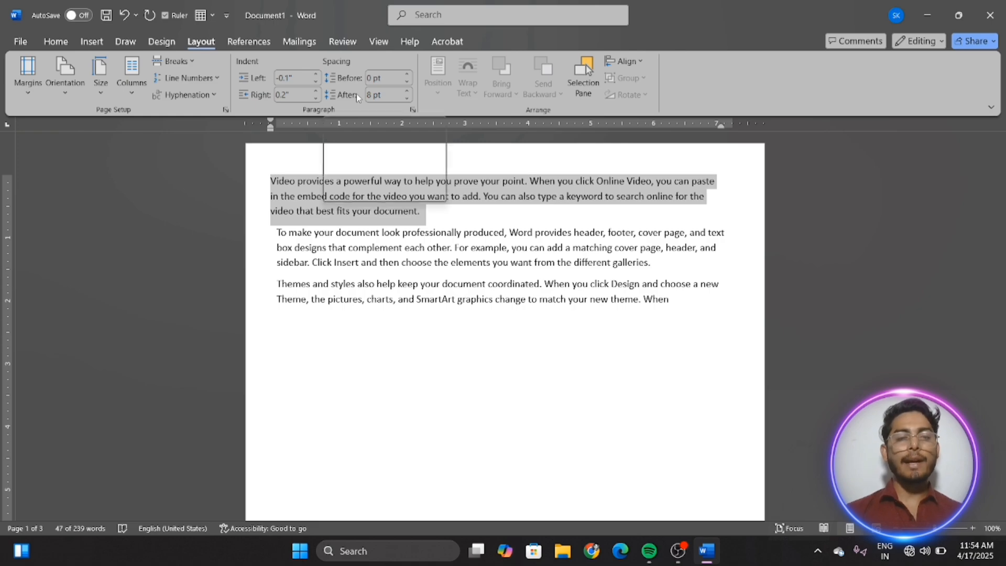
pyautogui.press('Tab')
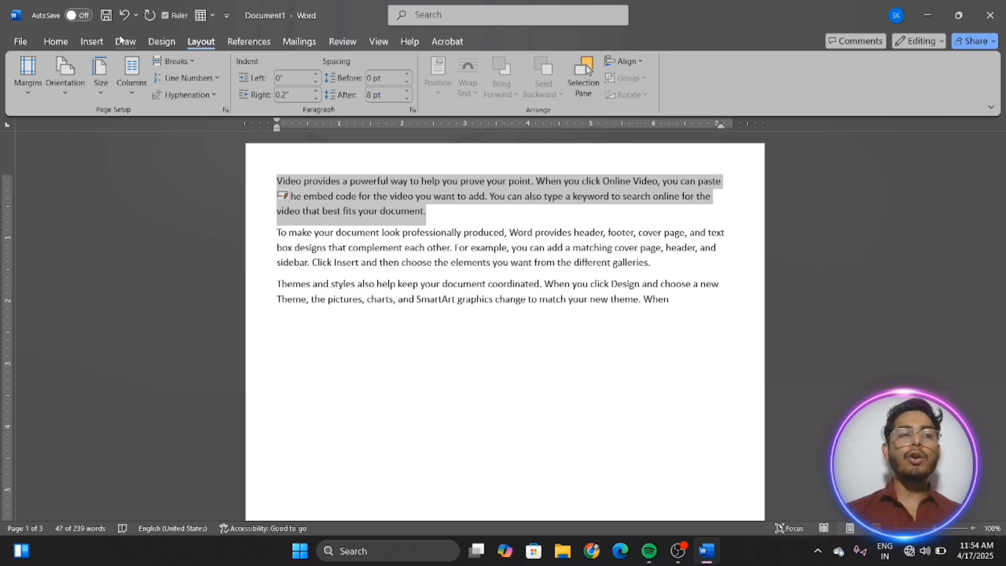
# Step: Try increasing the first paragraph's indent by one level, and decrease it again
pyautogui.click(63, 45)
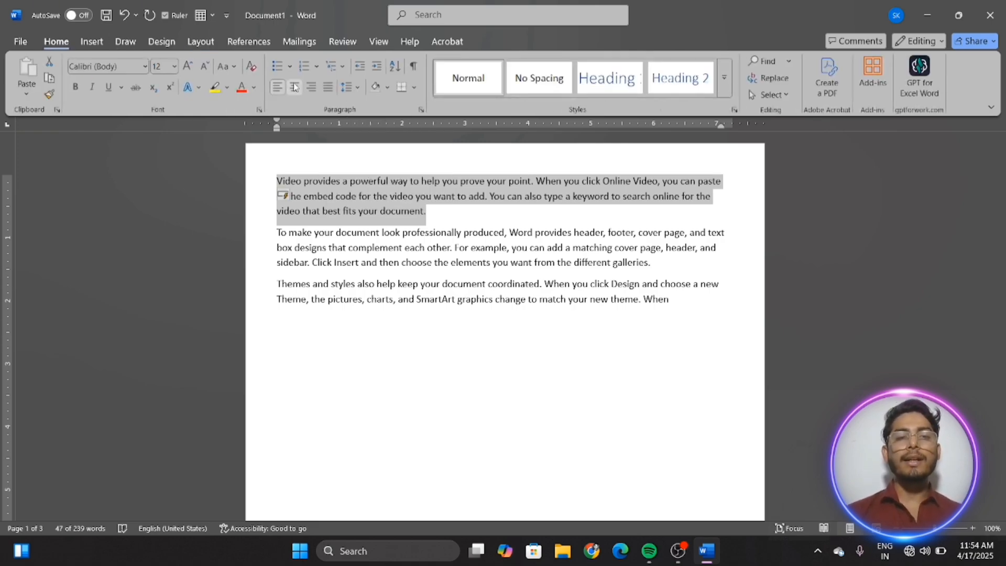
pyautogui.click(376, 66)
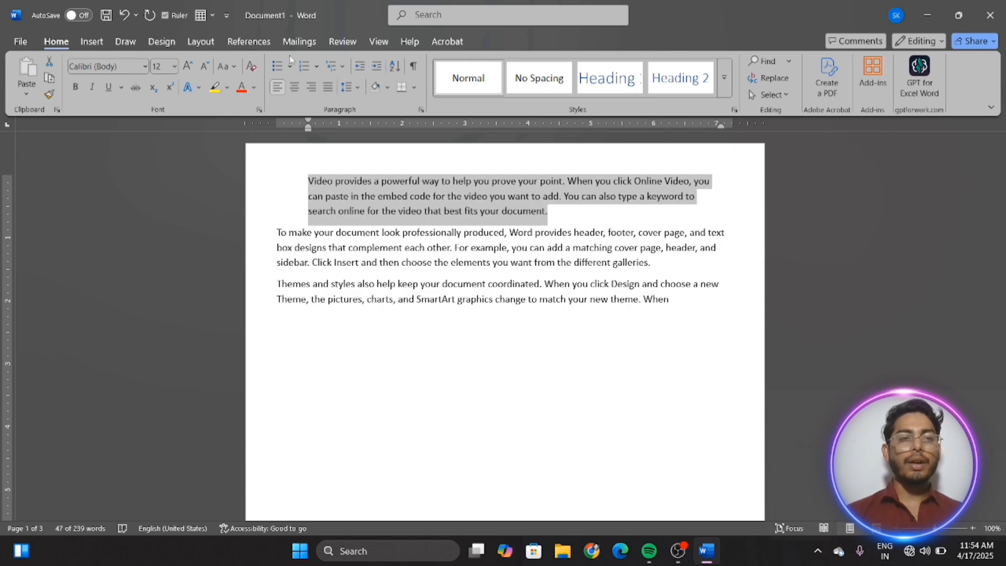
pyautogui.click(359, 66)
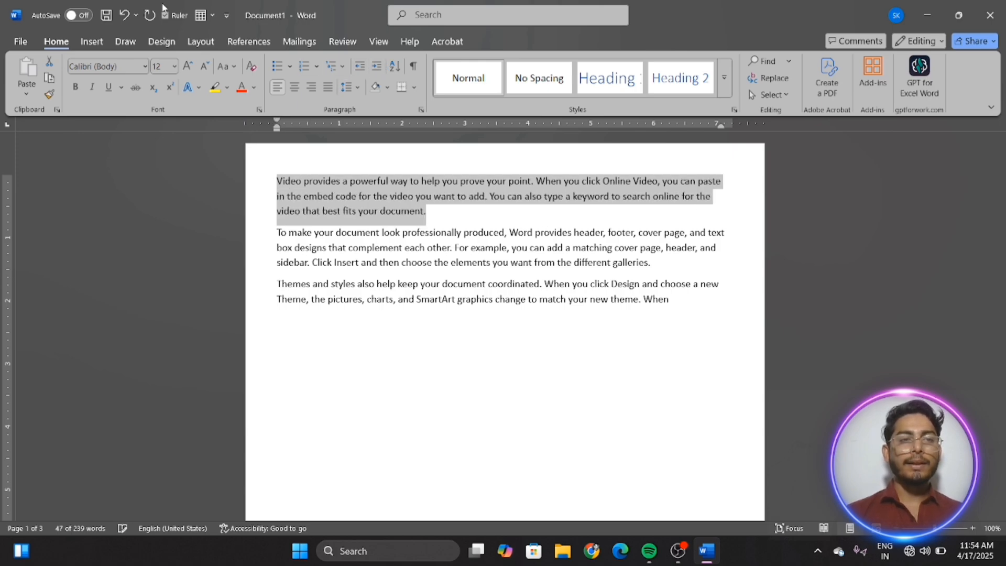
# Step: Try larger spacing before the first paragraph, and reduce it to 6 pt
pyautogui.click(200, 41)
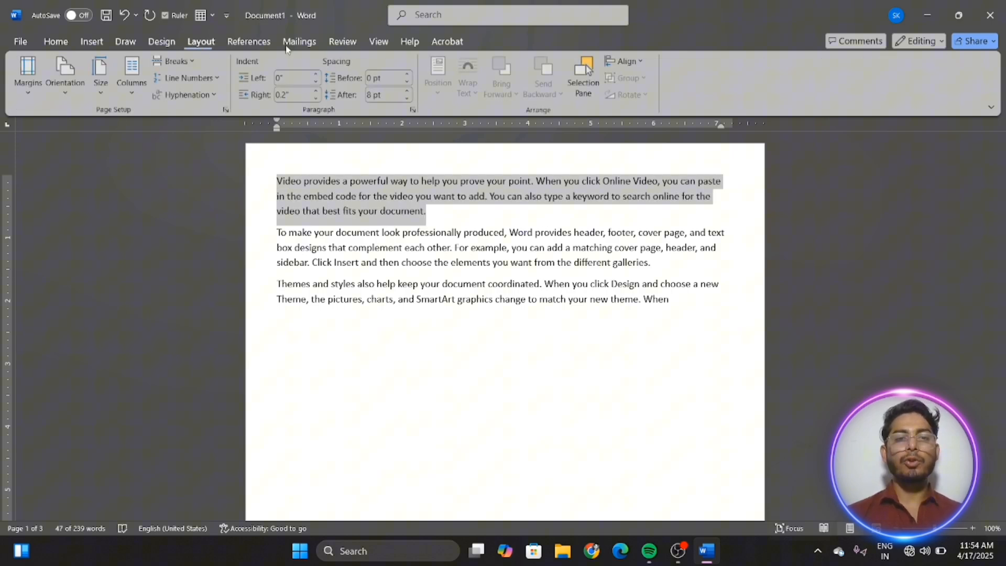
pyautogui.click(409, 76)
pyautogui.click(408, 76)
pyautogui.click(409, 76)
pyautogui.click(409, 76)
pyautogui.click(409, 76)
pyautogui.click(408, 84)
pyautogui.click(408, 83)
pyautogui.click(408, 84)
pyautogui.click(407, 84)
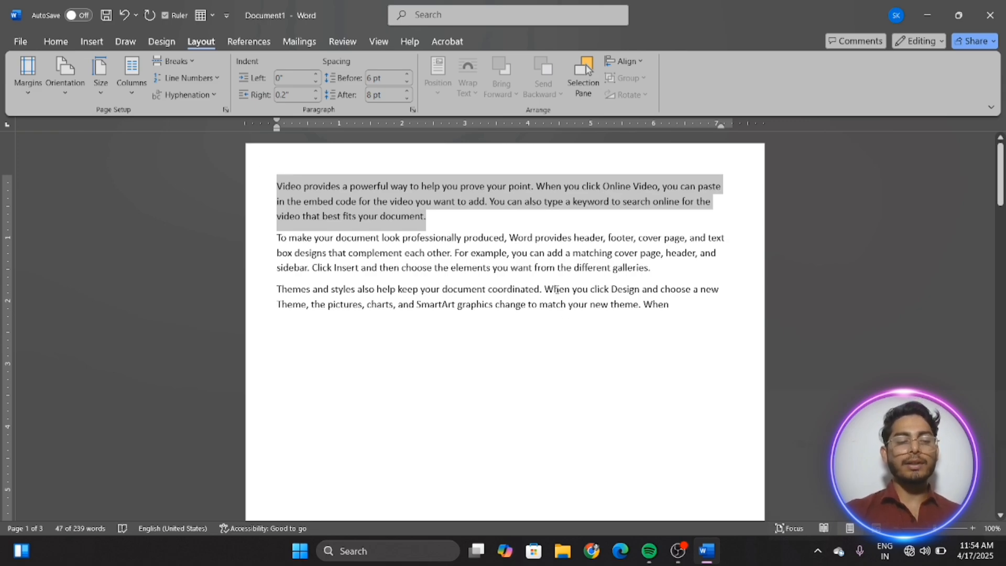
# Step: Set the spacing before all paragraphs in the document to Auto
pyautogui.hotkey('ctrl', 'a')
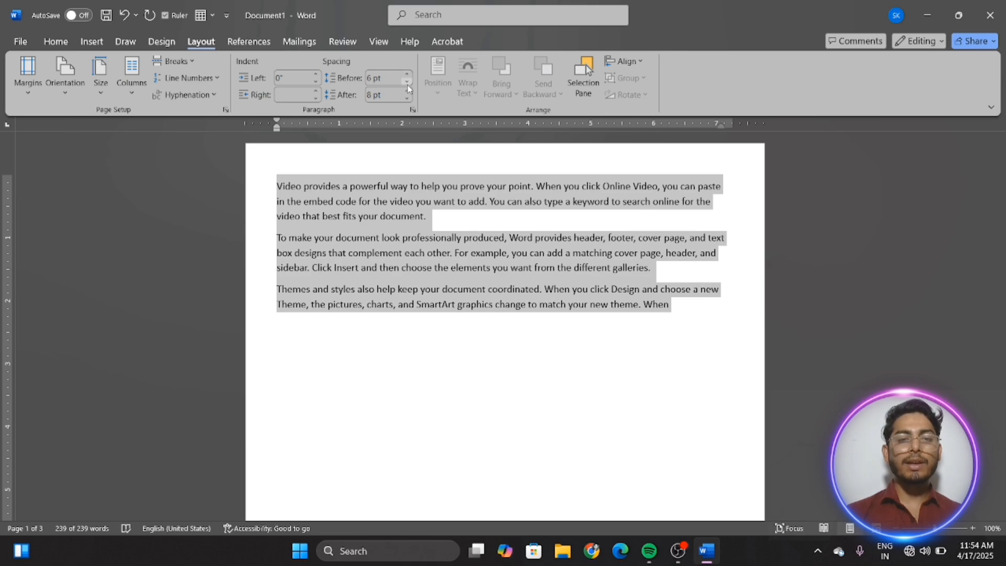
pyautogui.click(408, 84)
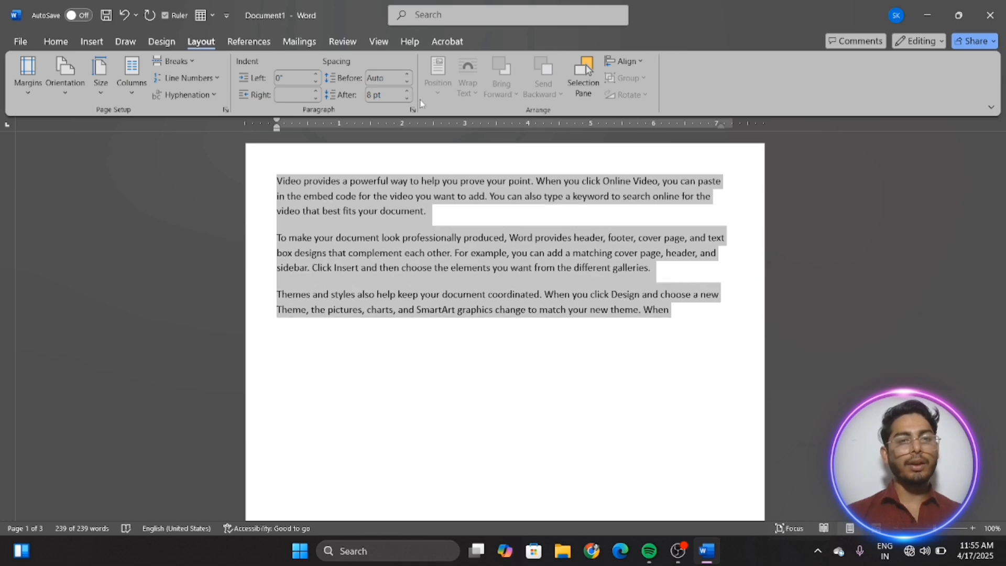
pyautogui.click(456, 218)
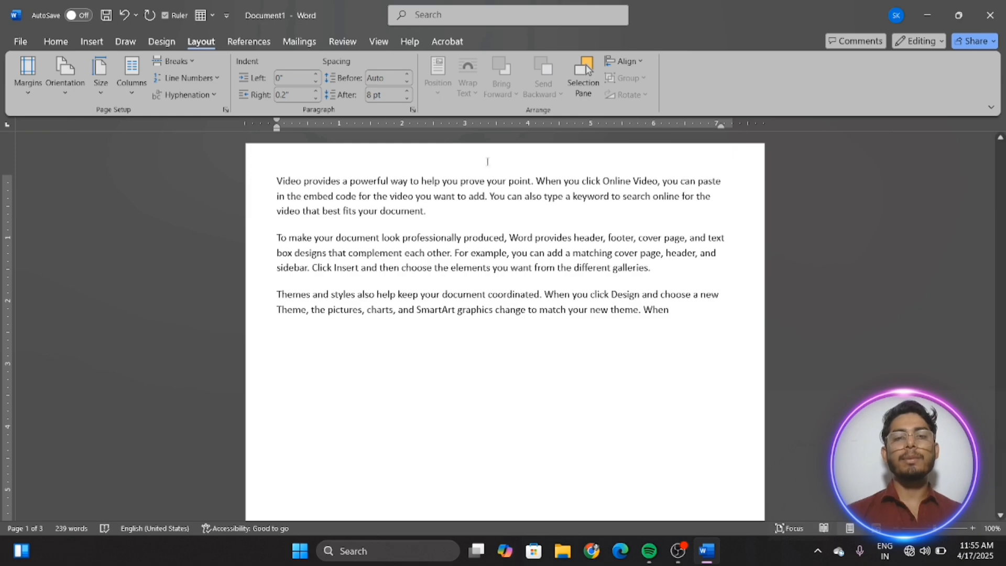
# Step: Delete all the text and draw an oval about 1.43" high and 1.73" wide on the empty page
pyautogui.hotkey('ctrl', 'a')
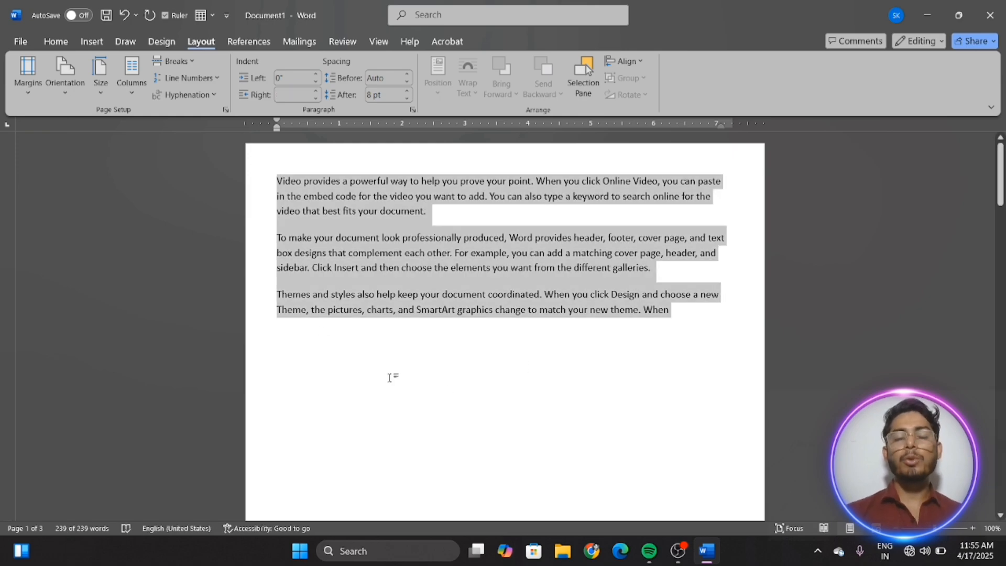
pyautogui.press('BackSpace')
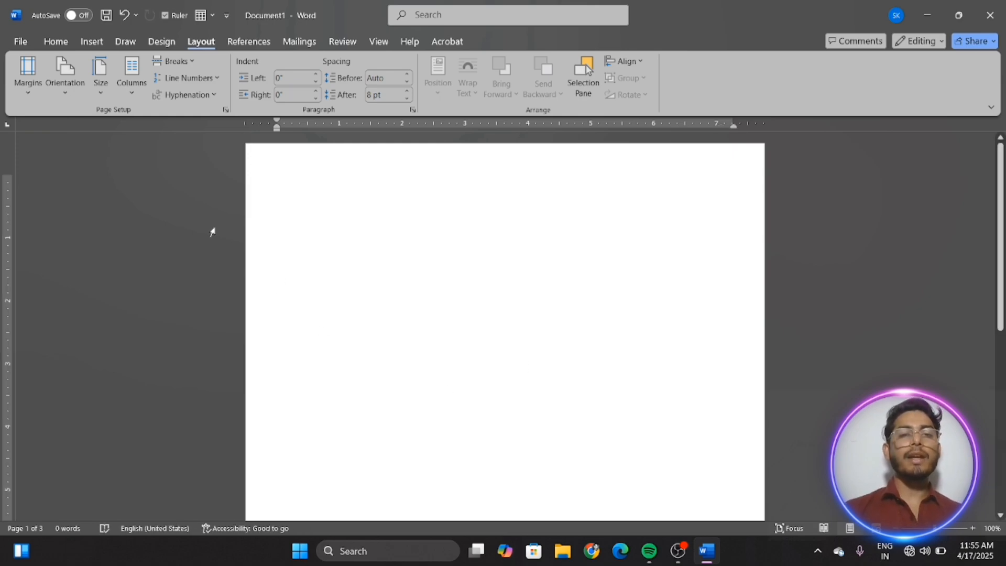
pyautogui.click(93, 41)
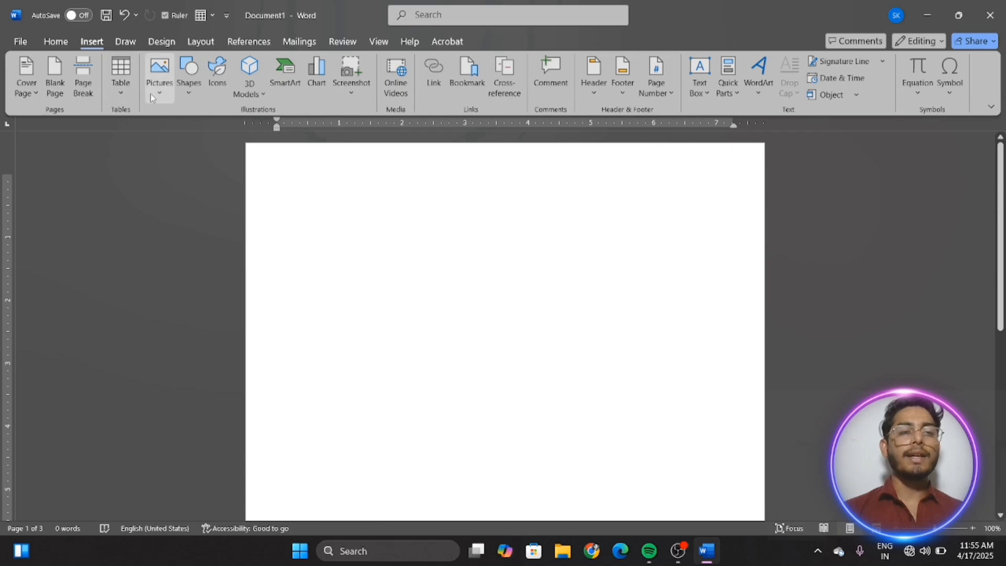
pyautogui.click(188, 94)
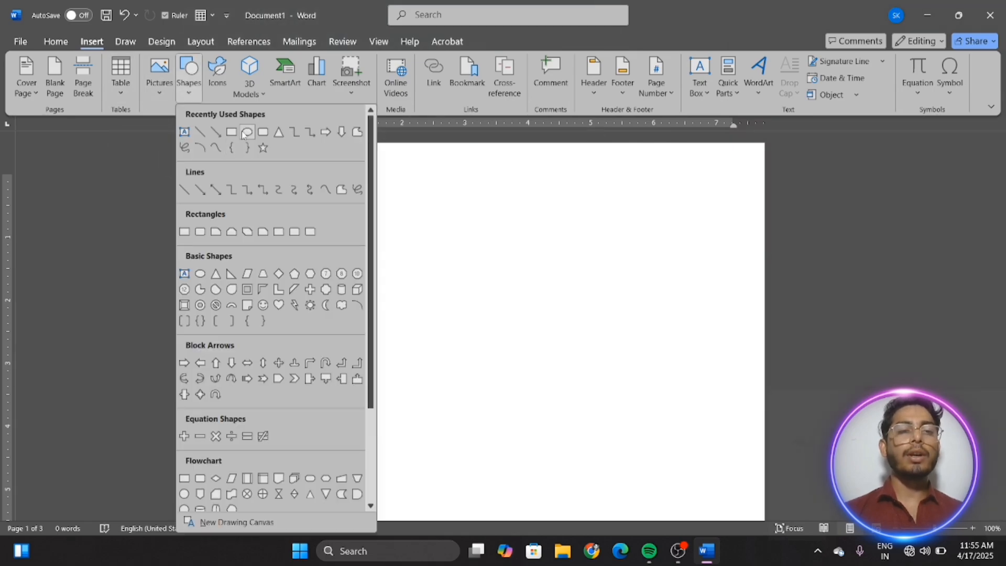
pyautogui.click(243, 134)
pyautogui.moveTo(360, 216); pyautogui.dragTo(470, 305)
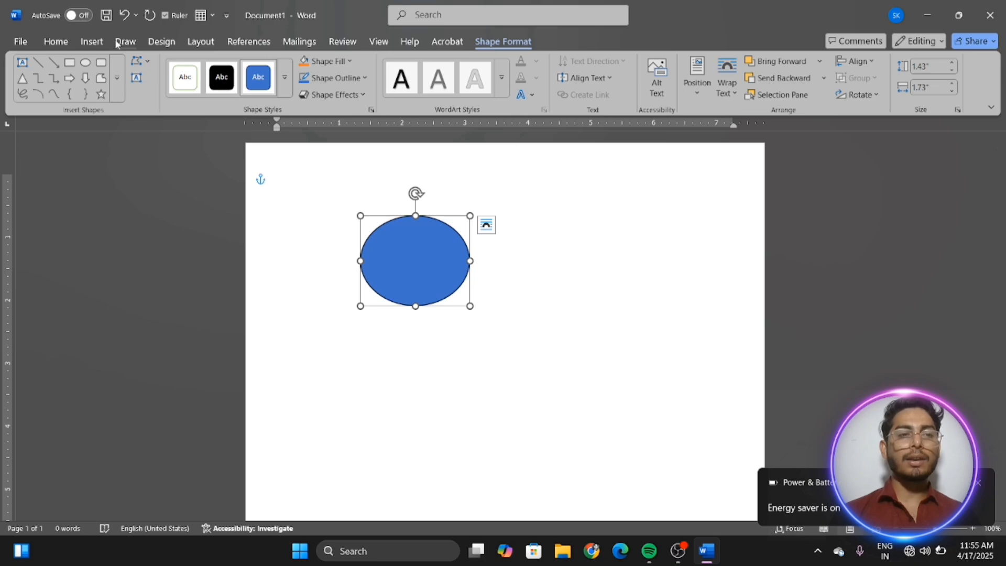
# Step: Position the oval at the top right of the page with text wrapping
pyautogui.click(197, 42)
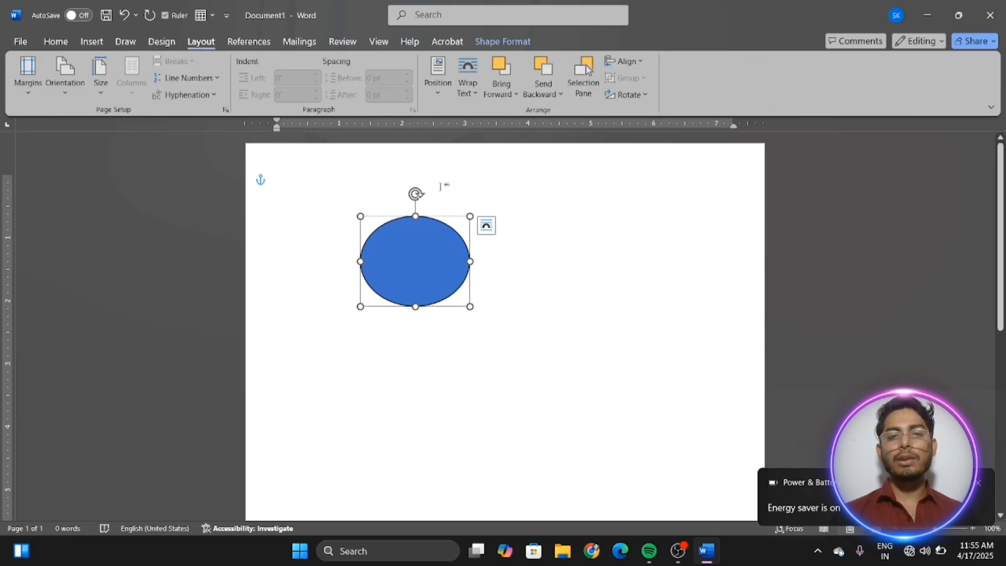
pyautogui.click(443, 94)
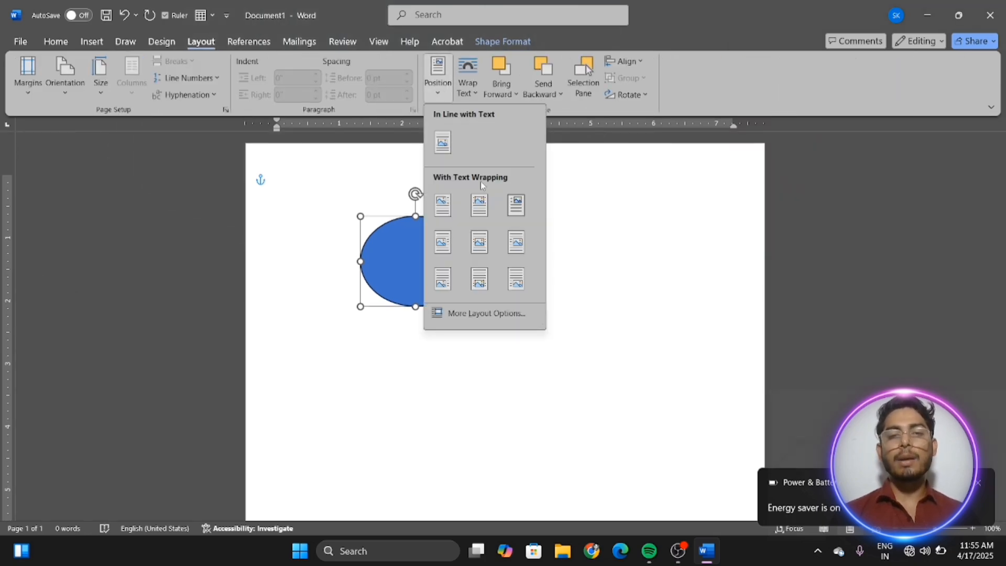
pyautogui.click(502, 211)
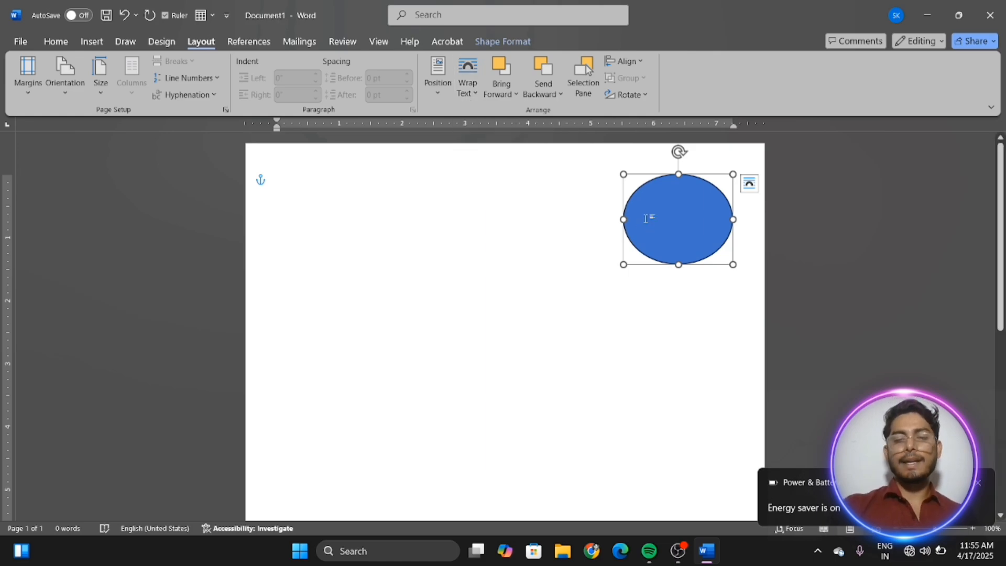
# Step: Delete the oval and fill the page with sample text generated by =rand()
pyautogui.press('Delete')
pyautogui.write('=rad')
pyautogui.press('BackSpace')
pyautogui.write('nd()')
pyautogui.press('Return')
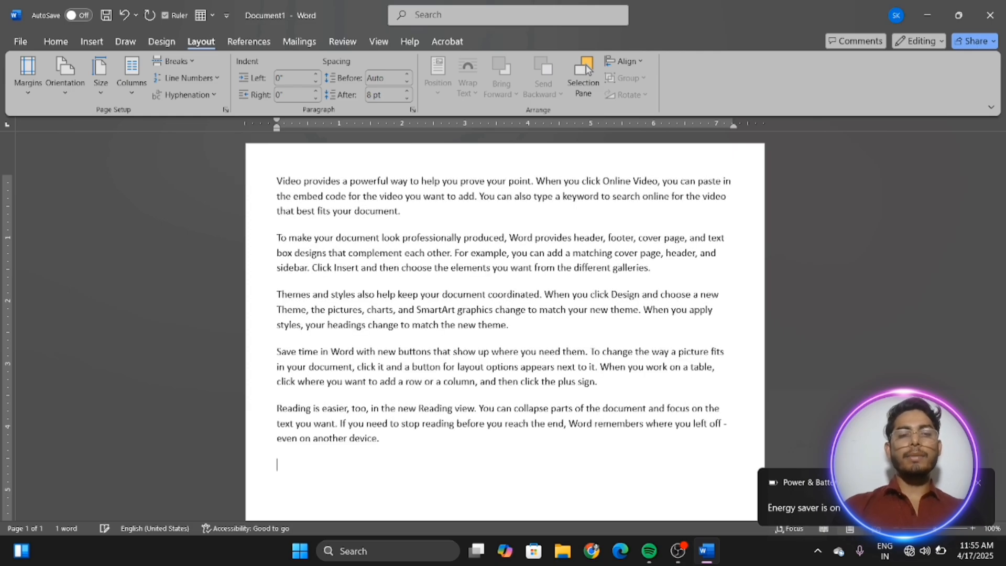
pyautogui.click(453, 224)
pyautogui.press('Return')
pyautogui.click(92, 42)
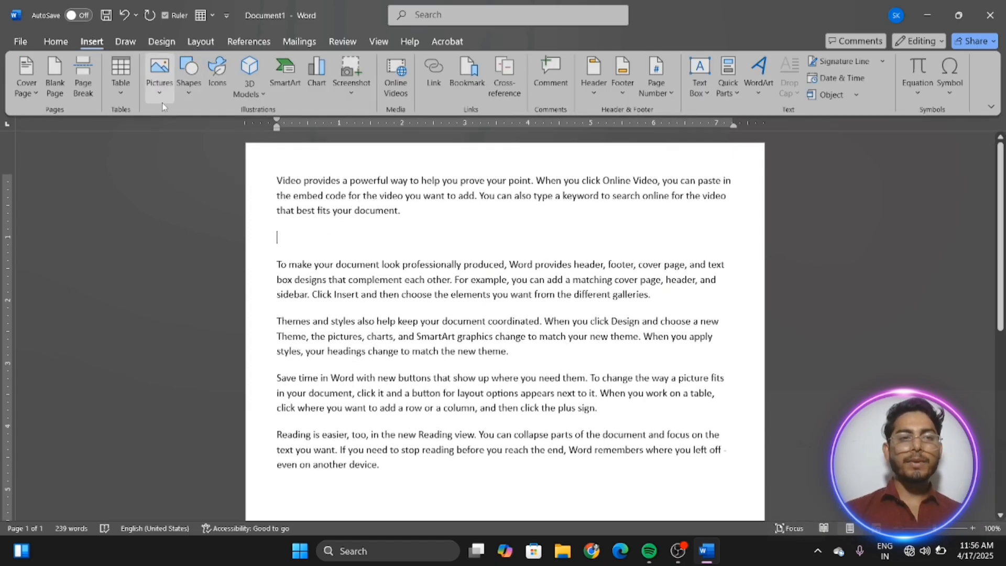
pyautogui.click(161, 94)
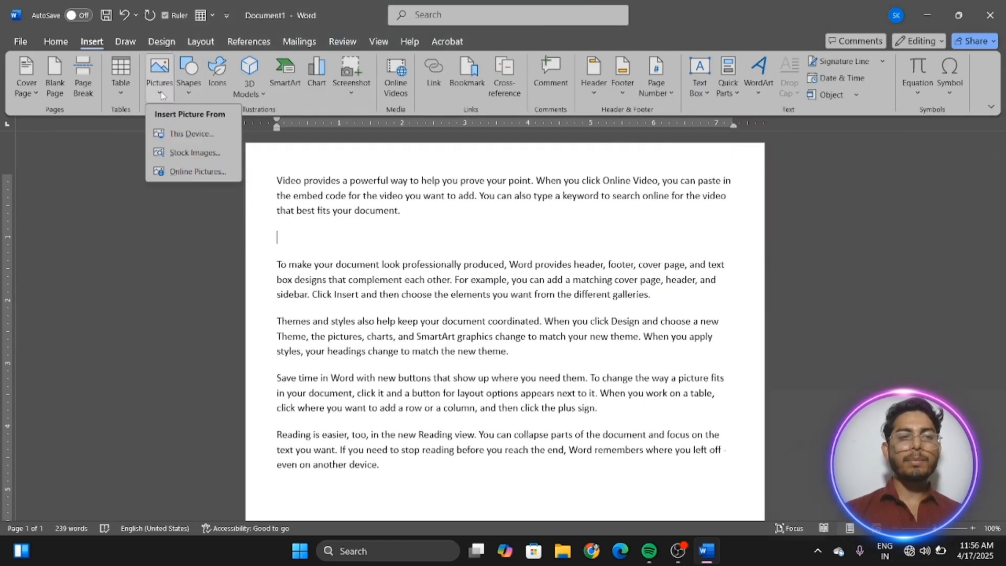
pyautogui.click(191, 132)
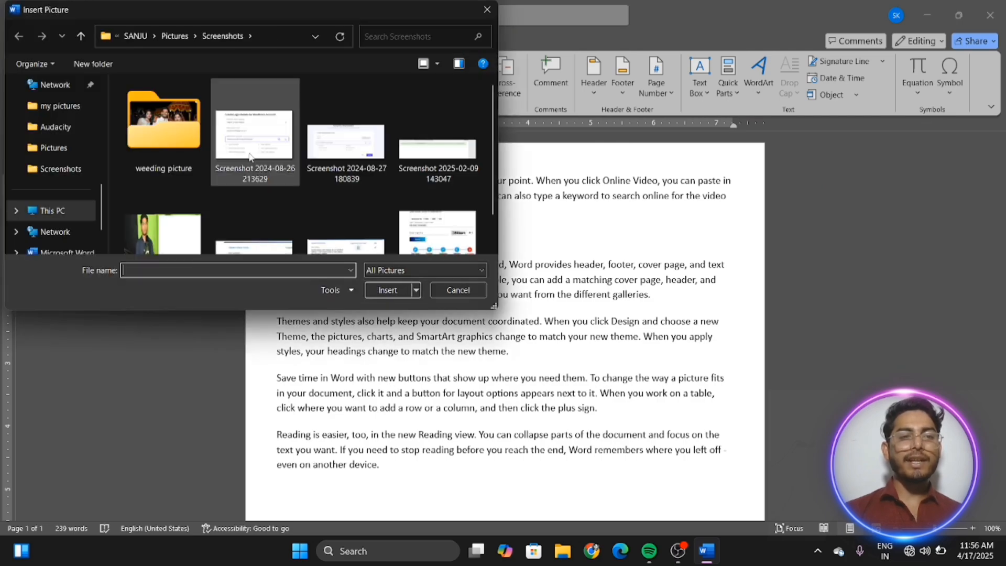
pyautogui.scroll(-1, 250, 152)
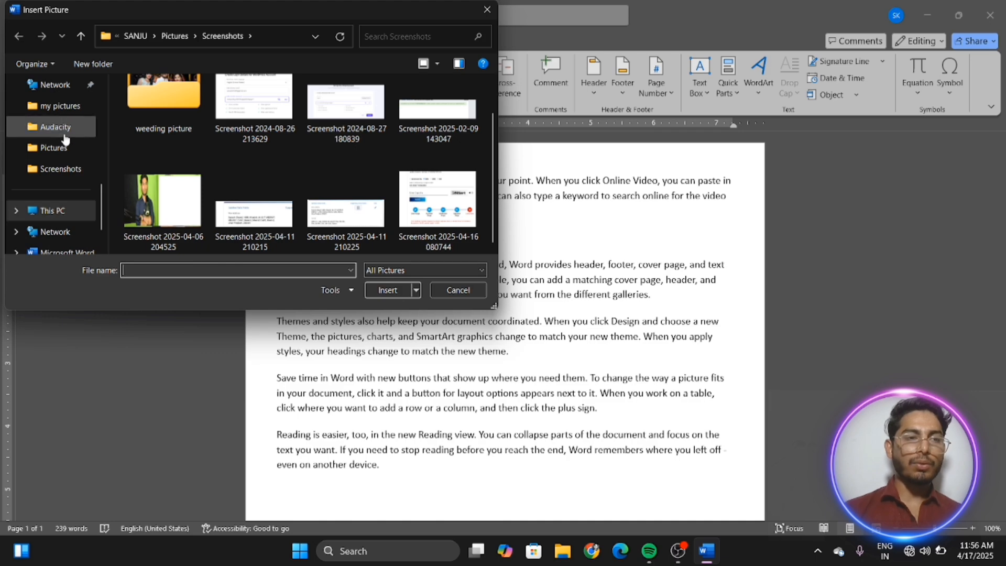
pyautogui.click(257, 218)
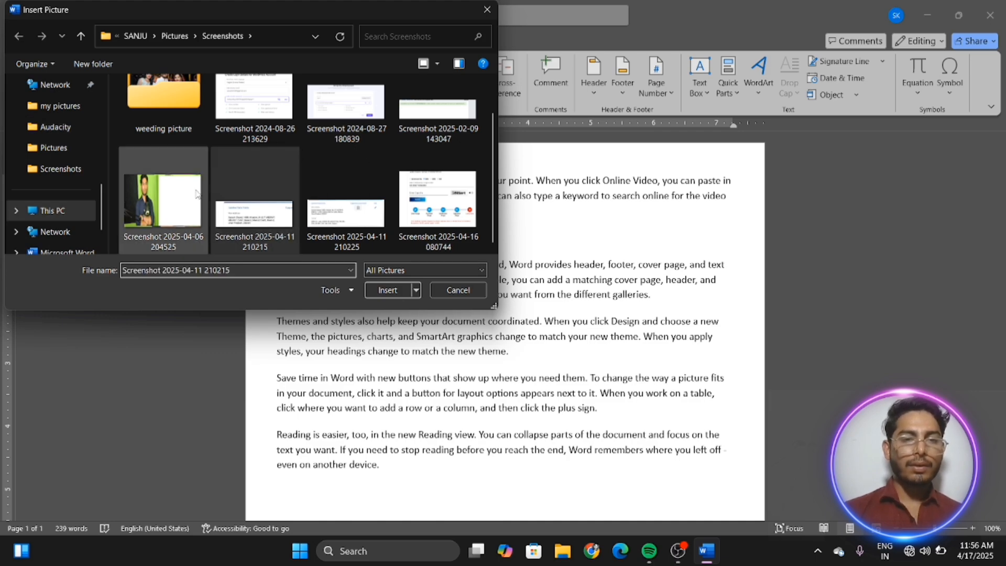
pyautogui.click(399, 125)
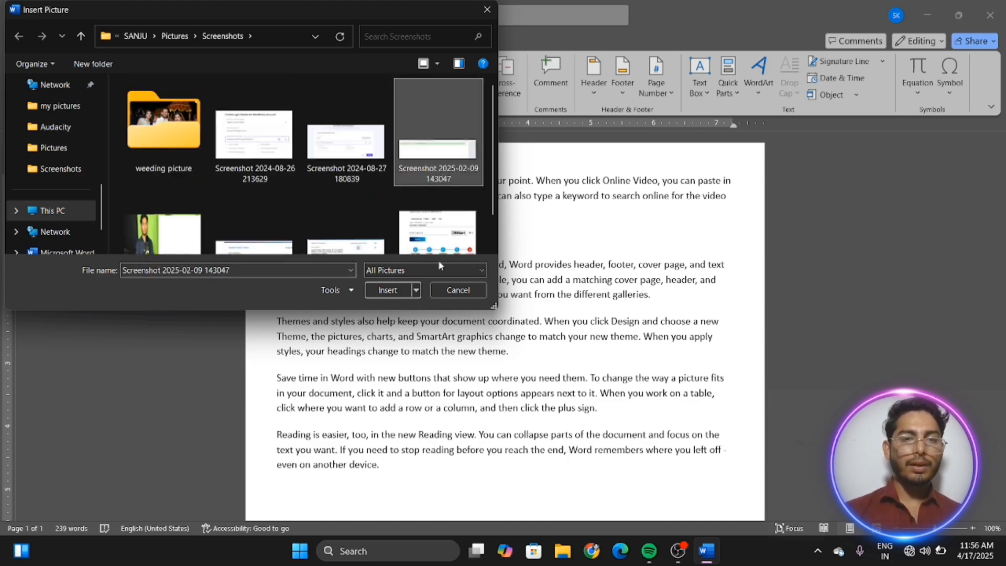
pyautogui.click(388, 290)
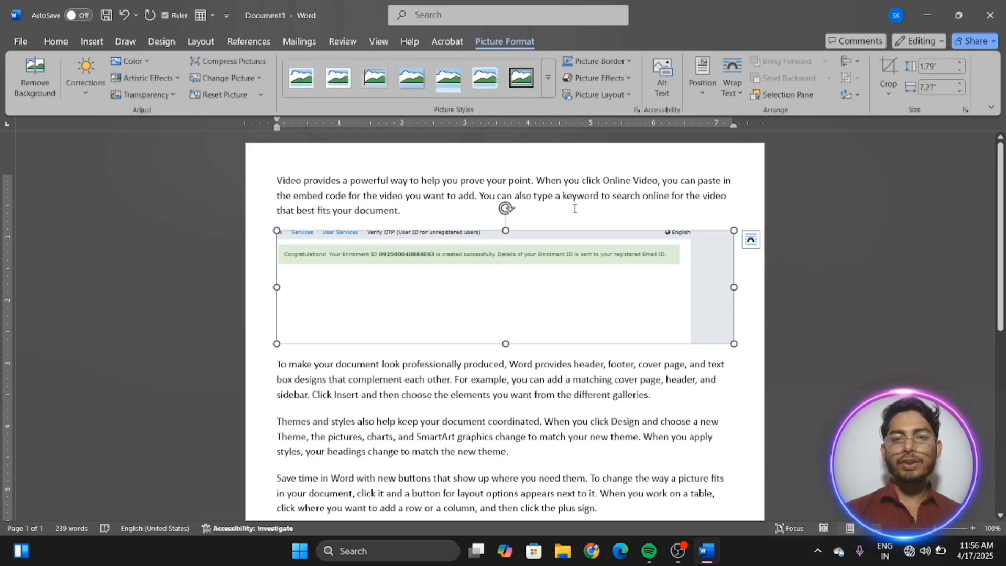
# Step: Place the picture behind the text and narrow it from both sides to slightly less than half its width
pyautogui.click(194, 42)
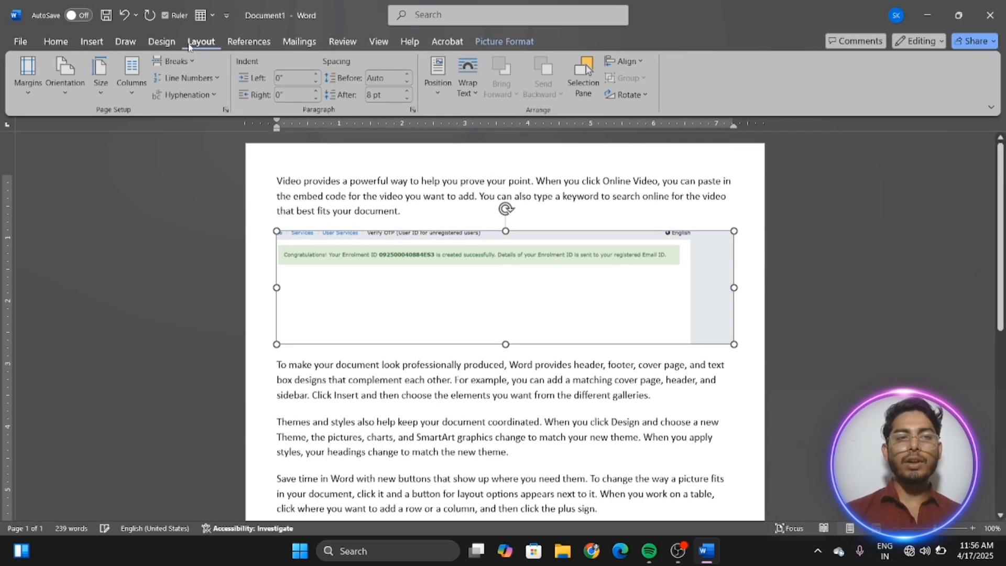
pyautogui.click(475, 97)
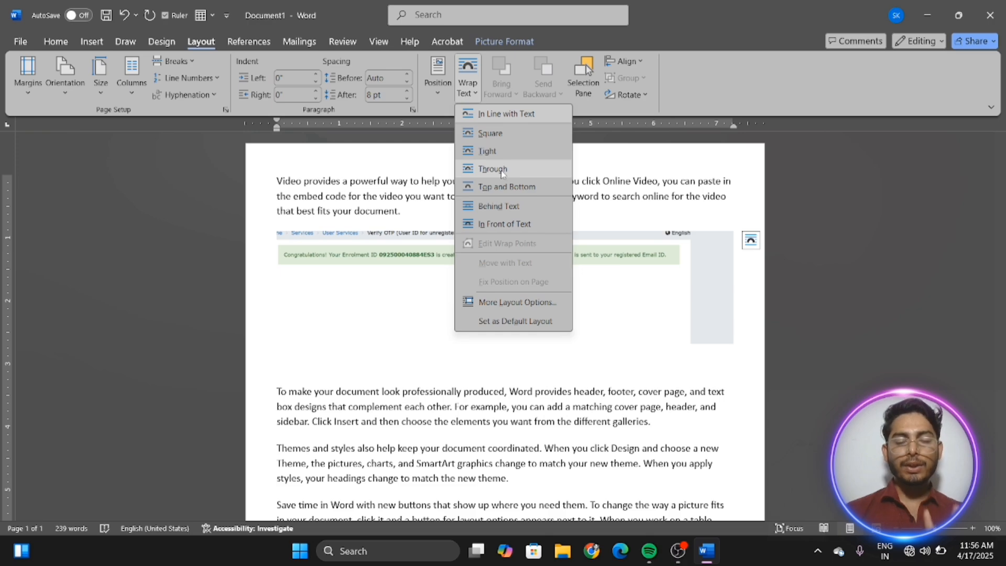
pyautogui.click(511, 207)
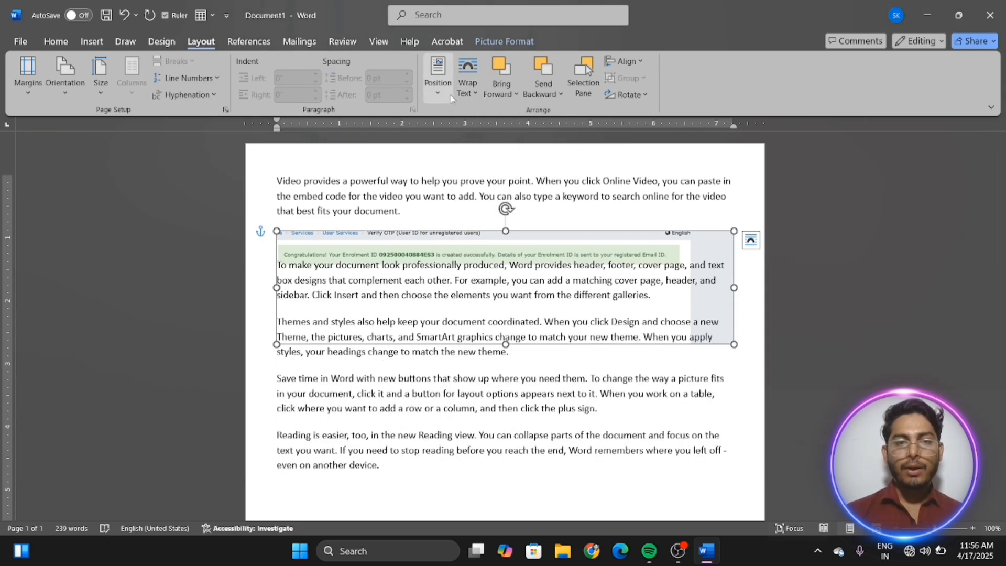
pyautogui.click(477, 95)
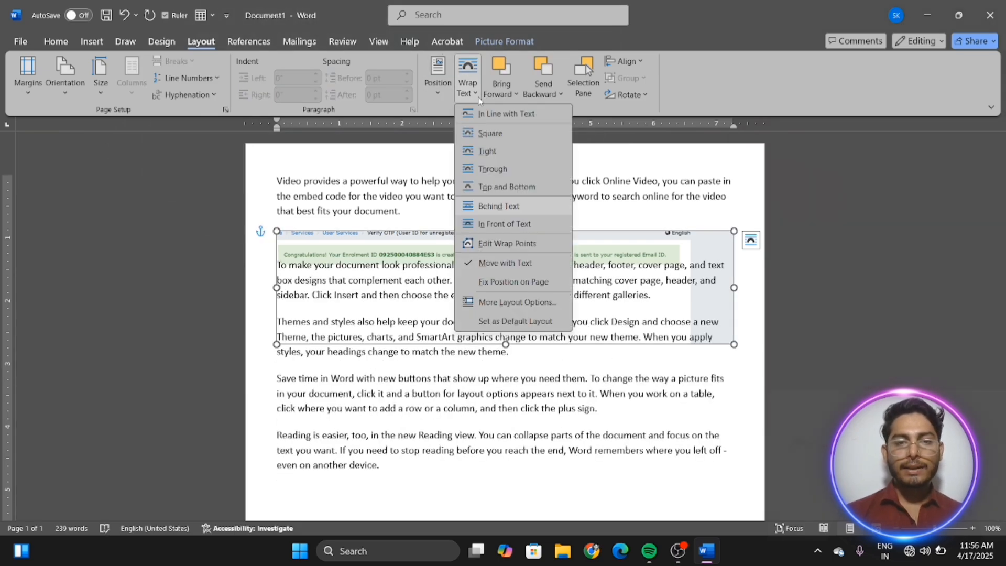
pyautogui.click(495, 226)
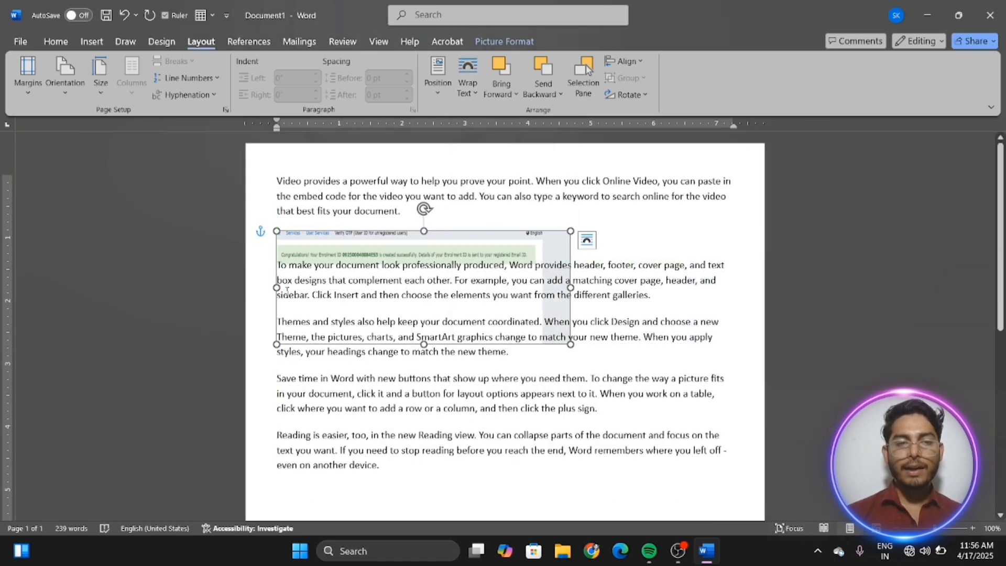
pyautogui.moveTo(276, 288); pyautogui.dragTo(362, 288)
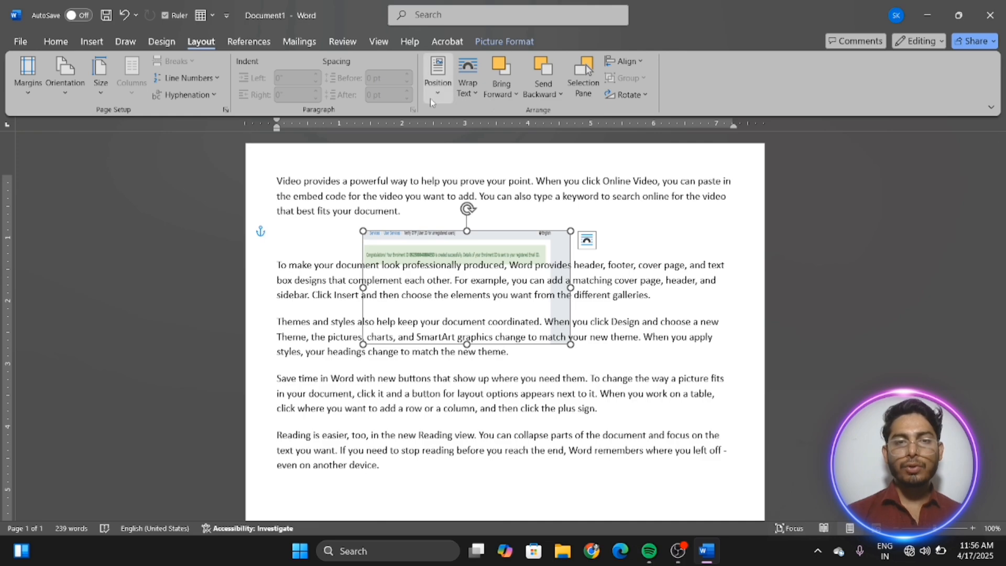
# Step: Change the picture's text wrapping to Square so the second paragraph flows beside it
pyautogui.click(468, 94)
pyautogui.click(506, 191)
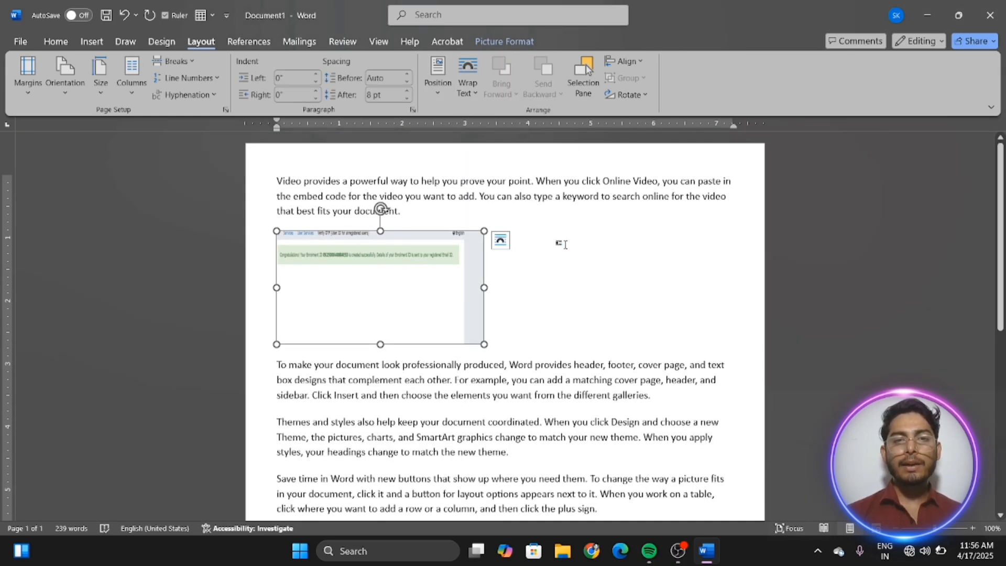
pyautogui.click(468, 93)
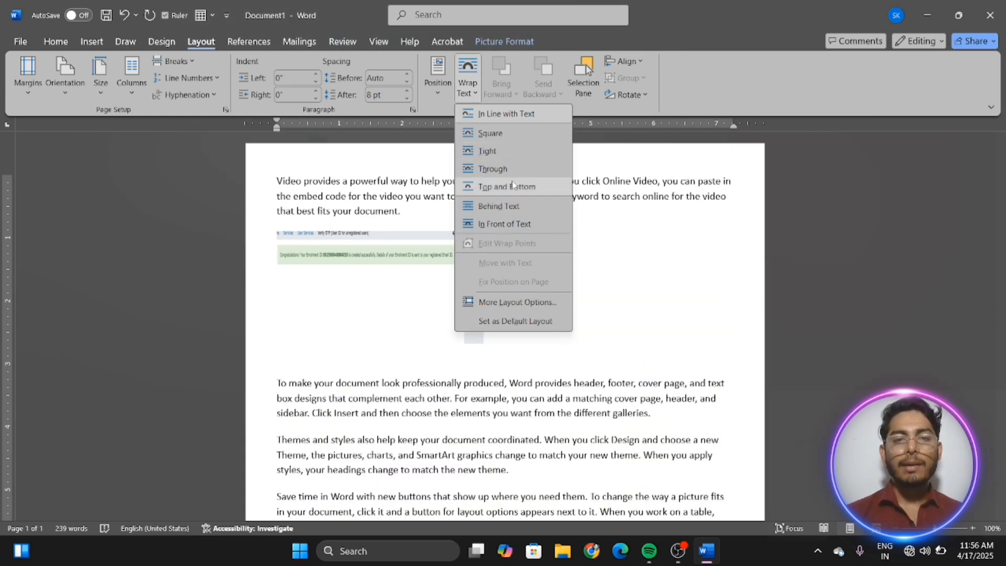
pyautogui.click(498, 138)
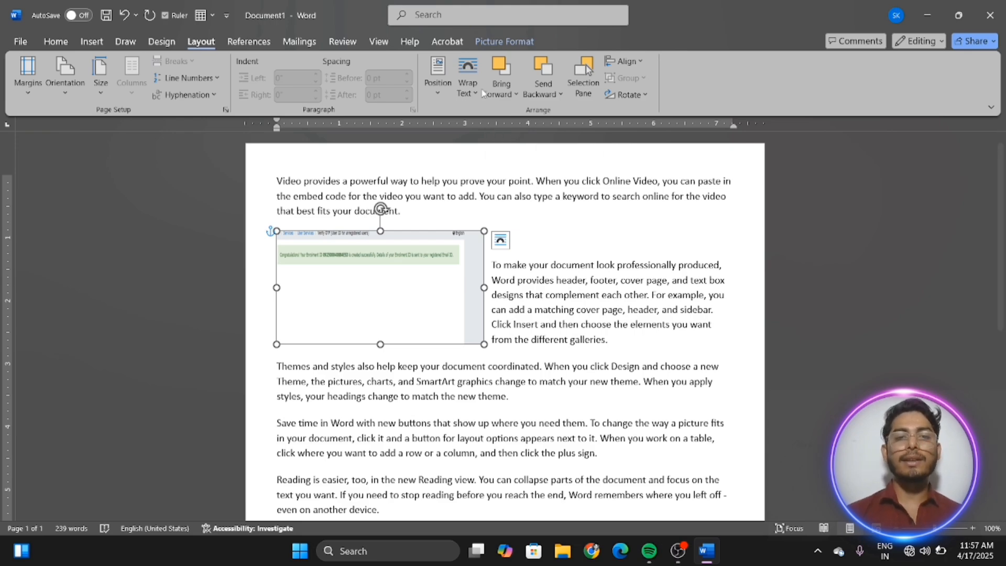
# Step: Delete the picture and all the text, and draw an oval about 2.14" high and 1.86" wide
pyautogui.press('Delete')
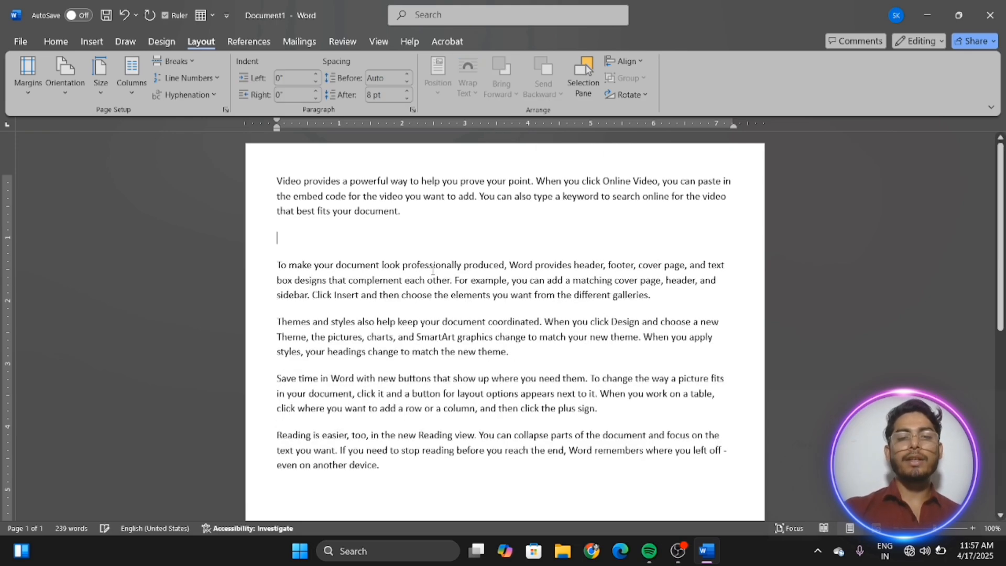
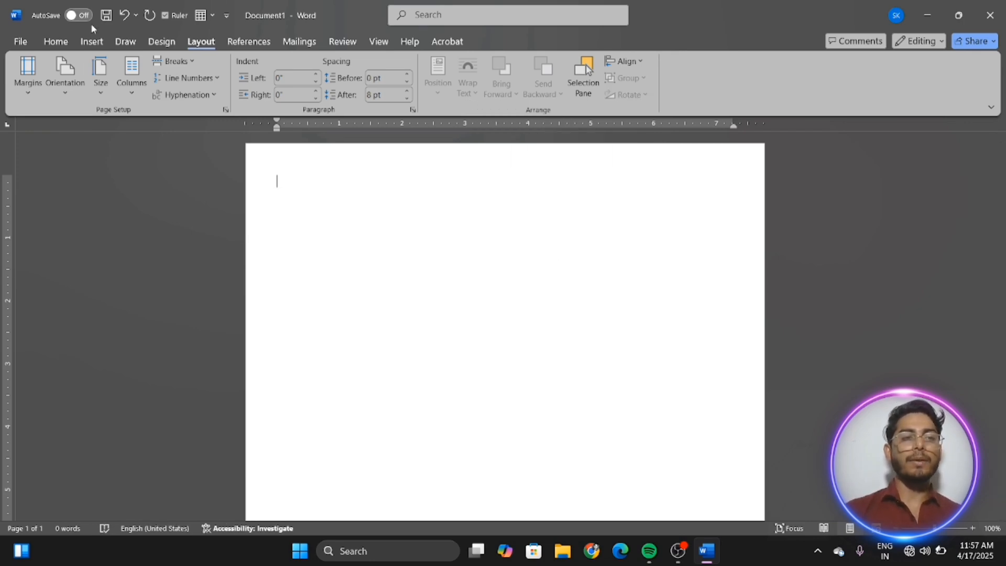
pyautogui.click(96, 47)
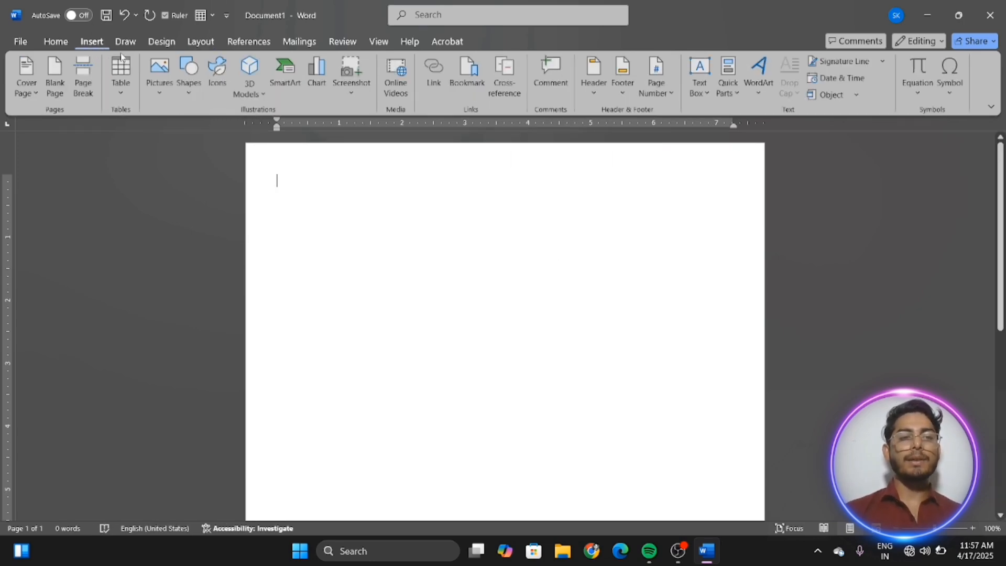
pyautogui.click(186, 85)
pyautogui.click(247, 131)
pyautogui.moveTo(411, 236); pyautogui.dragTo(528, 372)
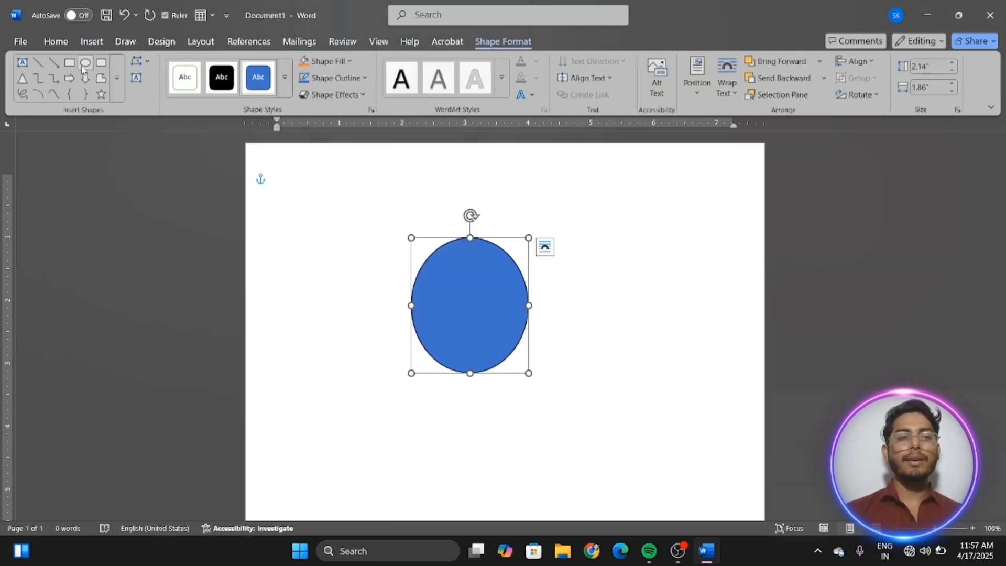
# Step: Draw a rounded rectangle about 1.92" high and 2.29" wide overlapping the oval's lower part, and apply the solid black shape style
pyautogui.click(97, 64)
pyautogui.moveTo(449, 290); pyautogui.dragTo(593, 411)
pyautogui.click(221, 77)
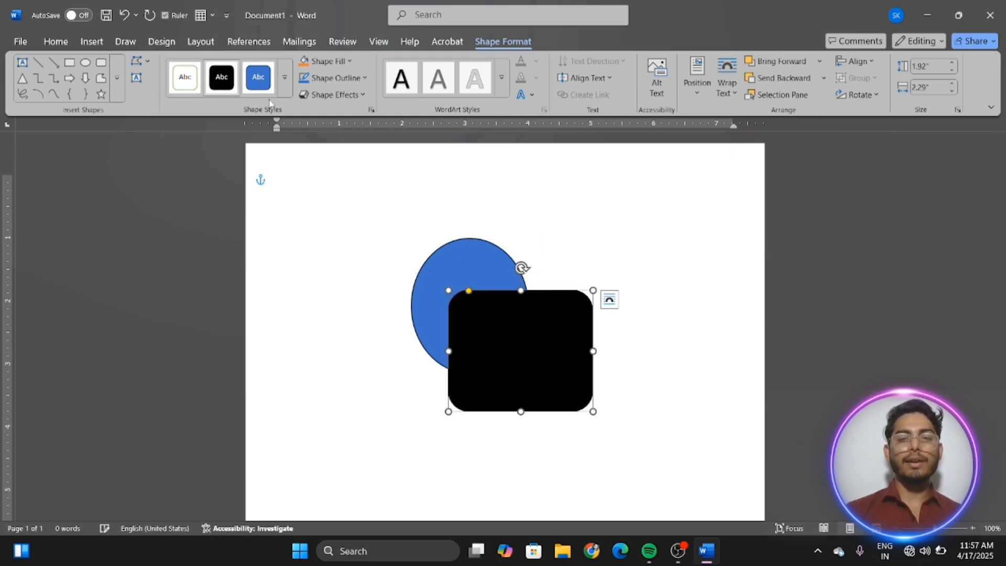
# Step: Send the black rectangle backward behind the oval and bring it forward again
pyautogui.click(201, 42)
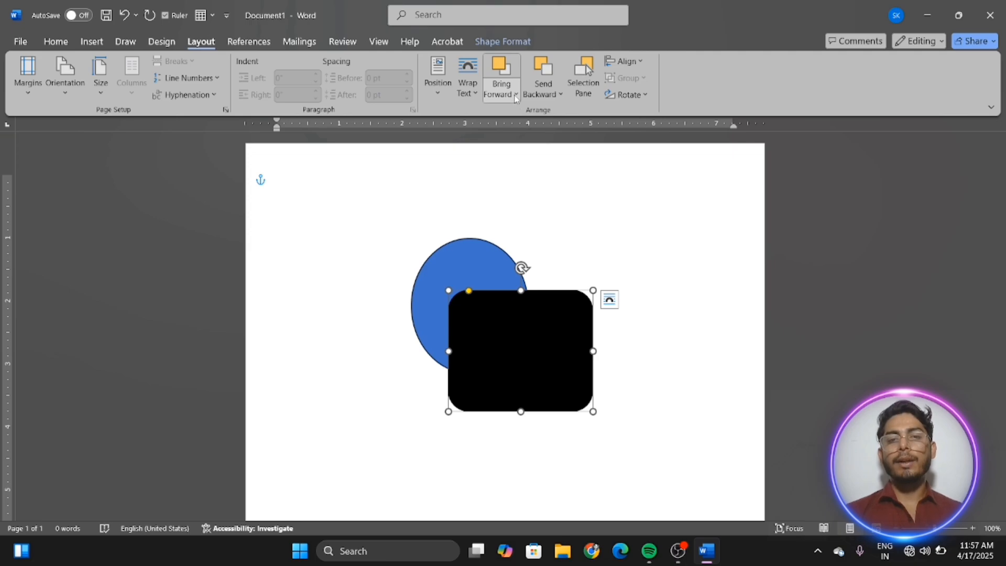
pyautogui.click(550, 78)
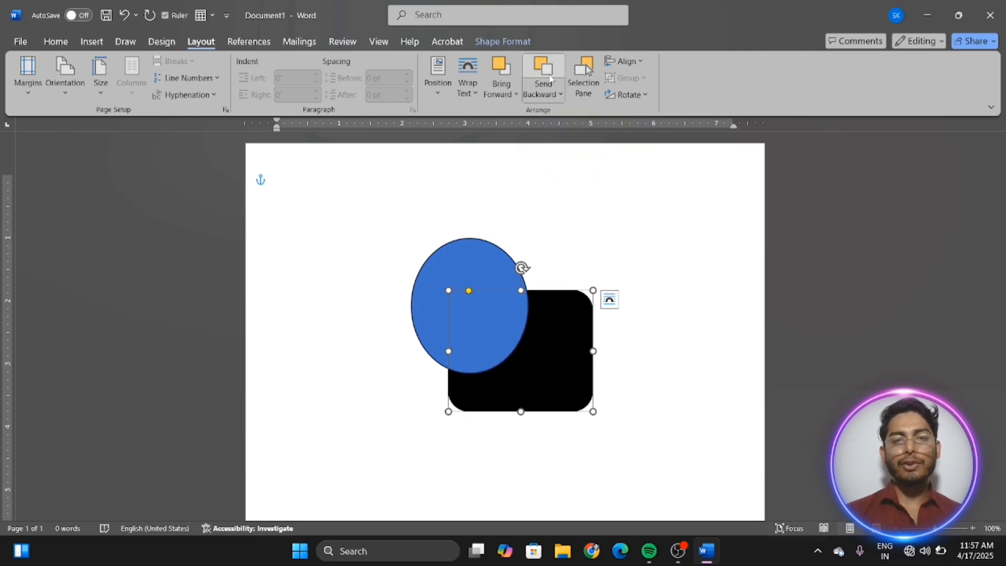
pyautogui.click(503, 83)
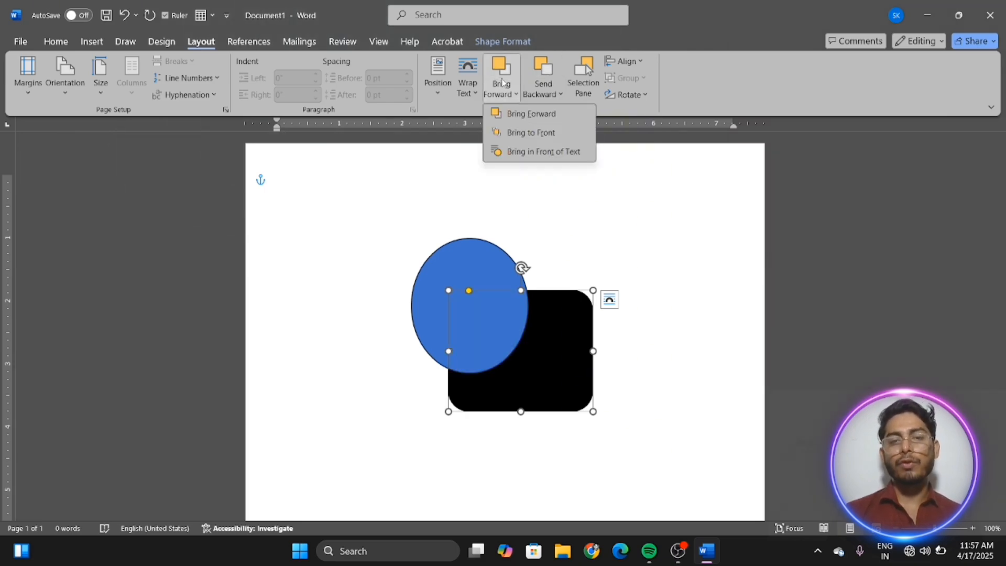
pyautogui.click(527, 114)
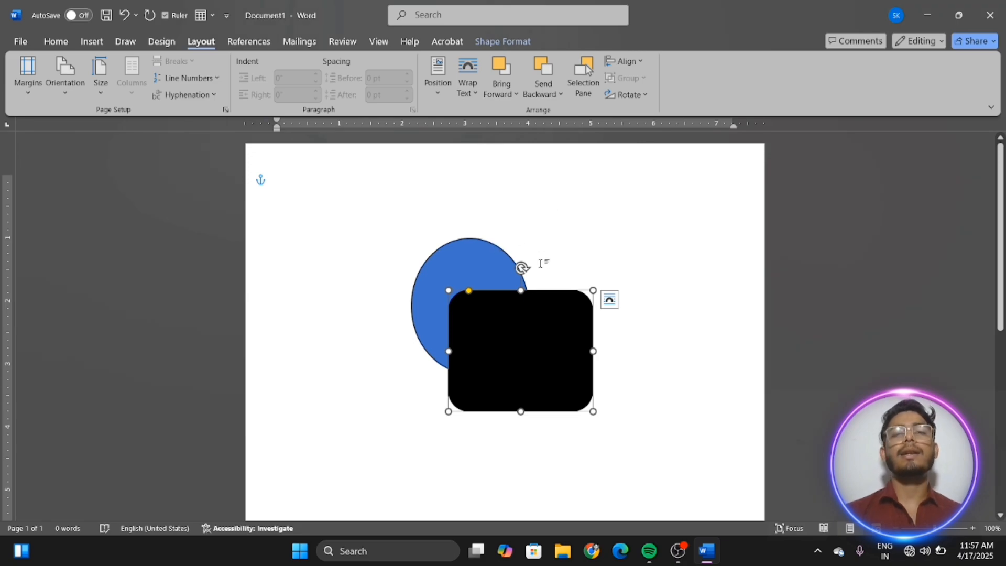
# Step: Hide all shapes with the Selection Pane, show them all again and close the pane
pyautogui.click(583, 76)
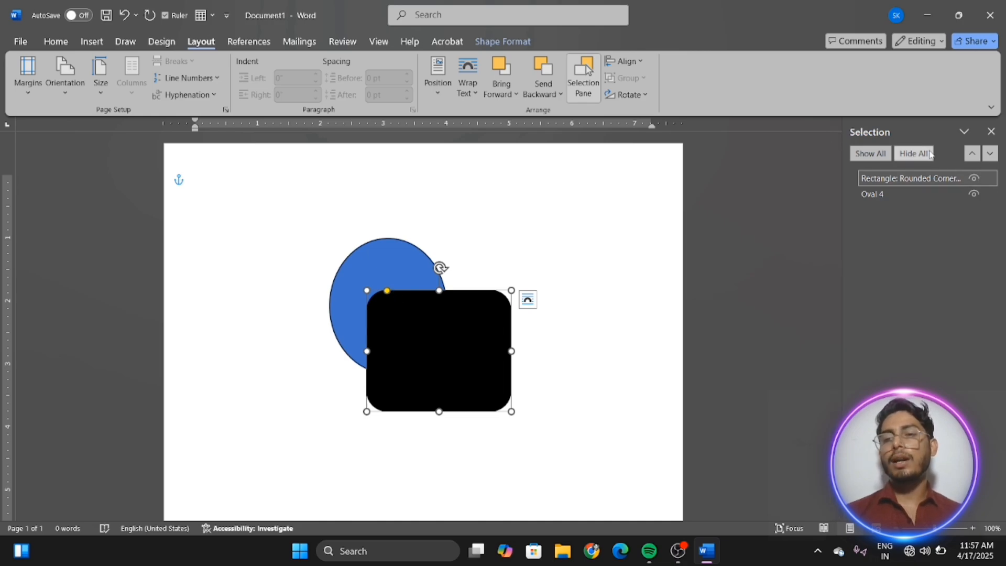
pyautogui.click(882, 157)
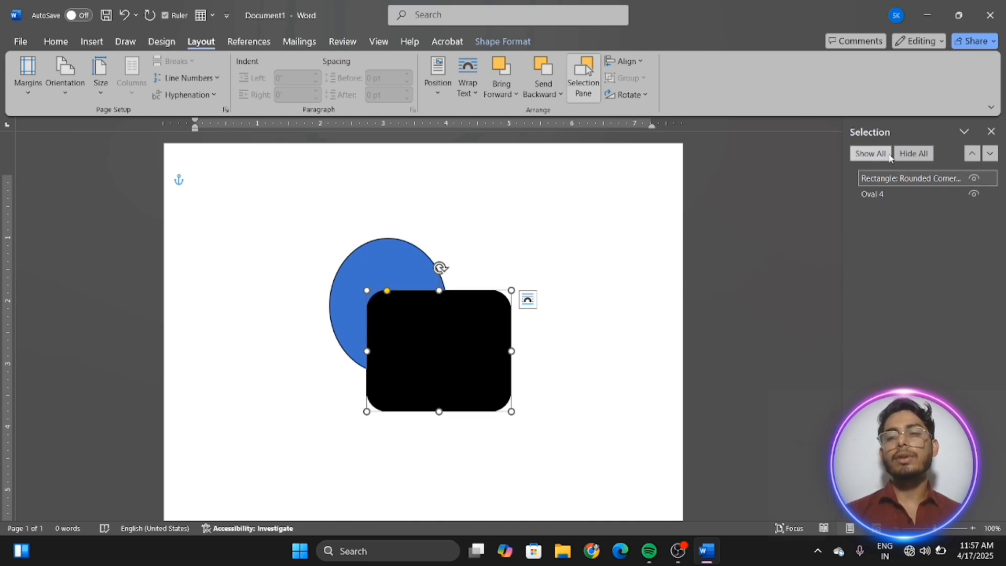
pyautogui.click(914, 153)
pyautogui.click(882, 156)
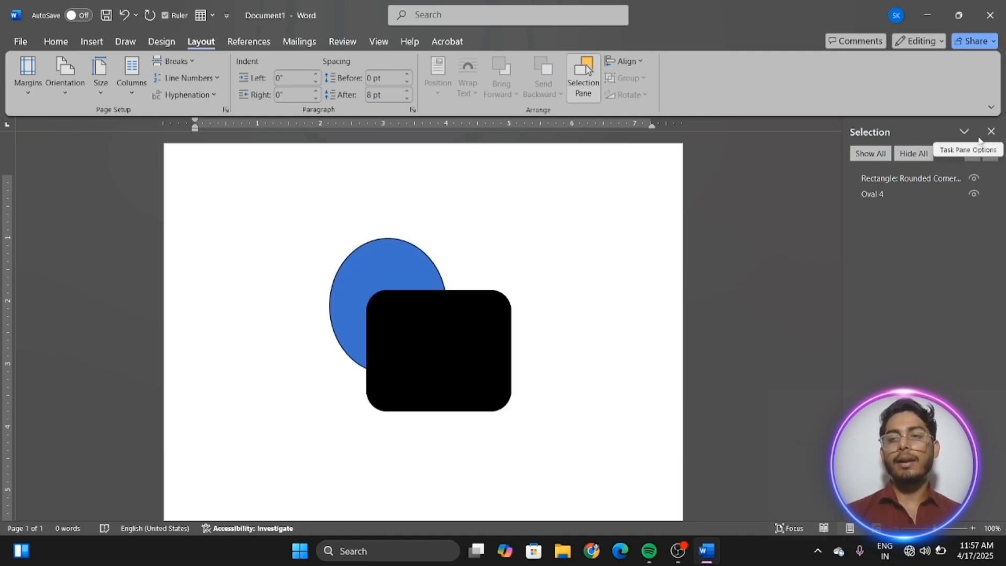
pyautogui.click(999, 131)
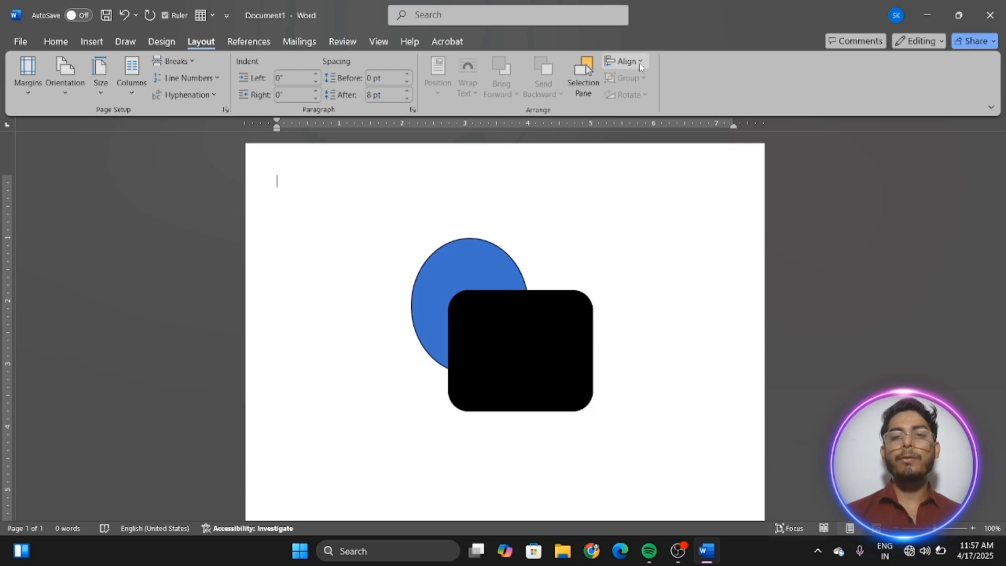
# Step: Move both shapes to the left margin, with the oval above the black rectangle
pyautogui.moveTo(451, 291); pyautogui.dragTo(286, 241)
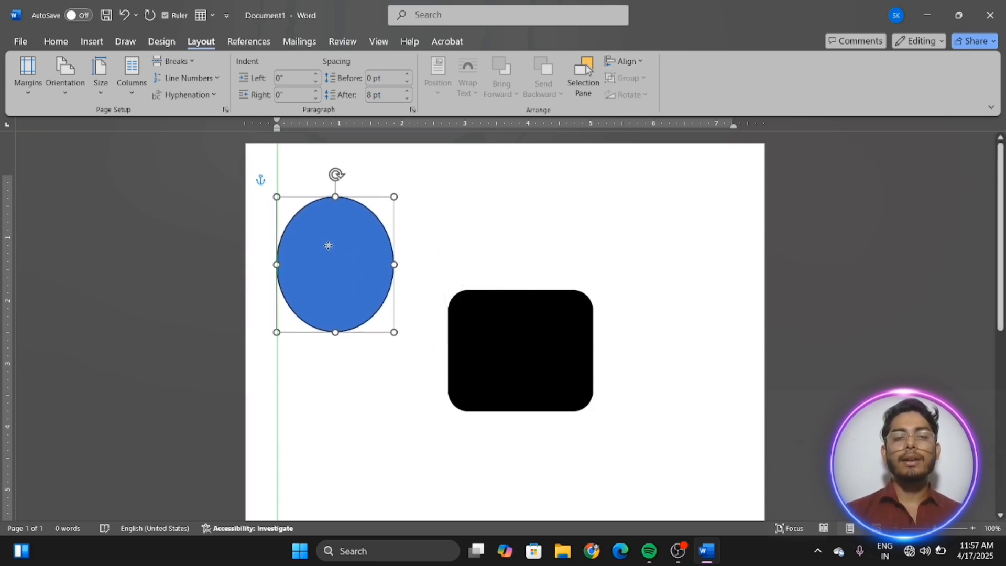
pyautogui.moveTo(542, 369); pyautogui.dragTo(371, 429)
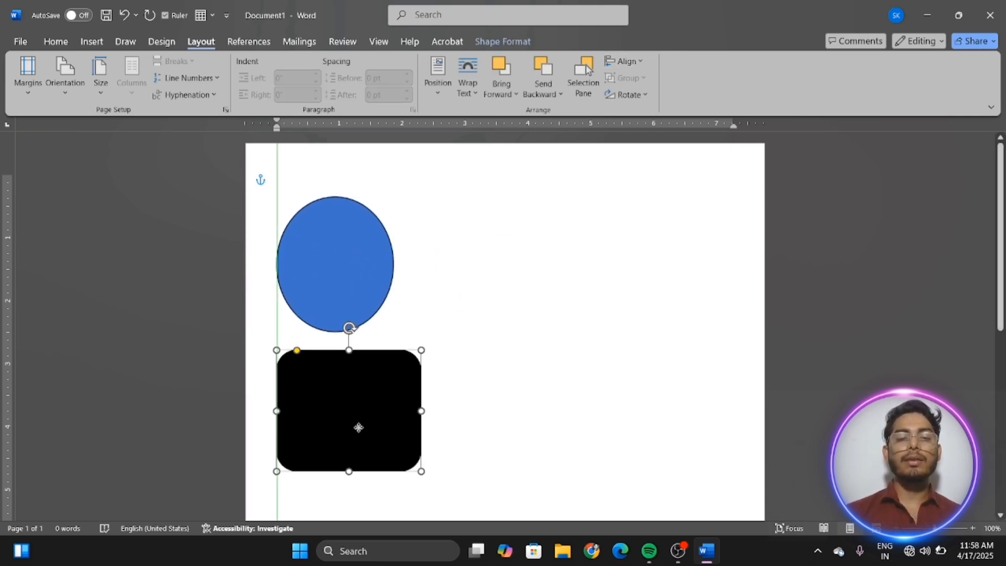
# Step: Align the black rectangle to the center between the margins, and to the right margin after that
pyautogui.click(625, 60)
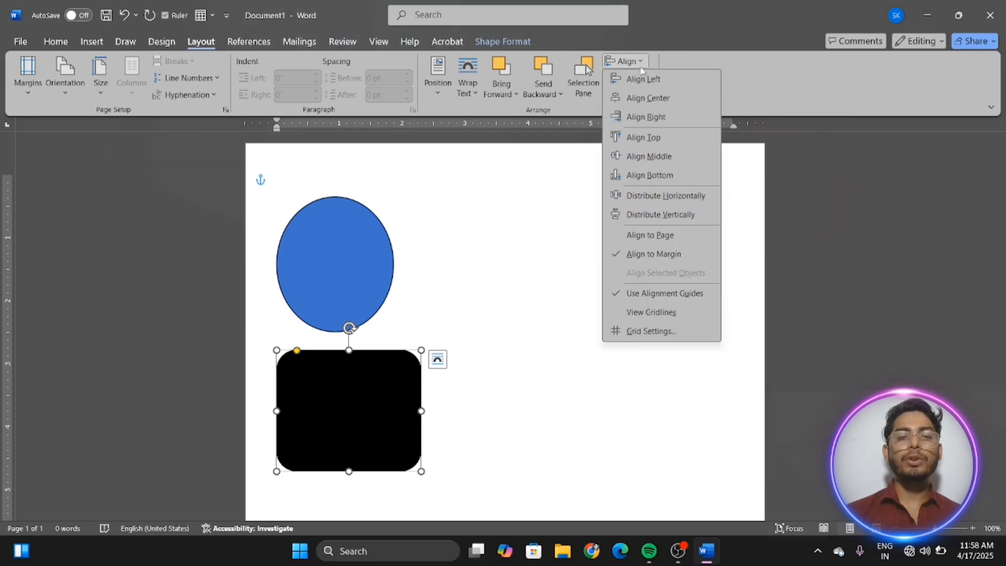
pyautogui.click(652, 100)
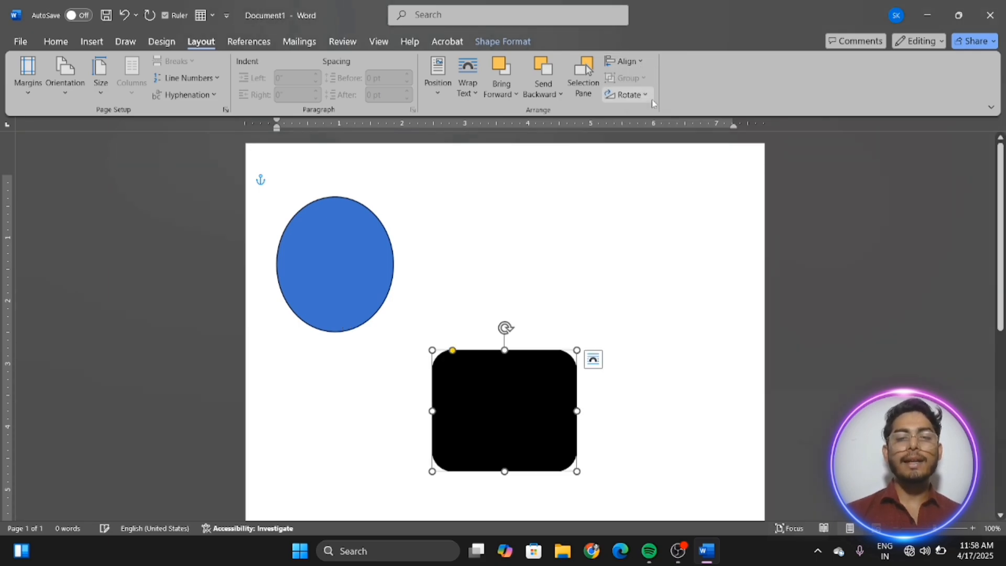
pyautogui.click(630, 59)
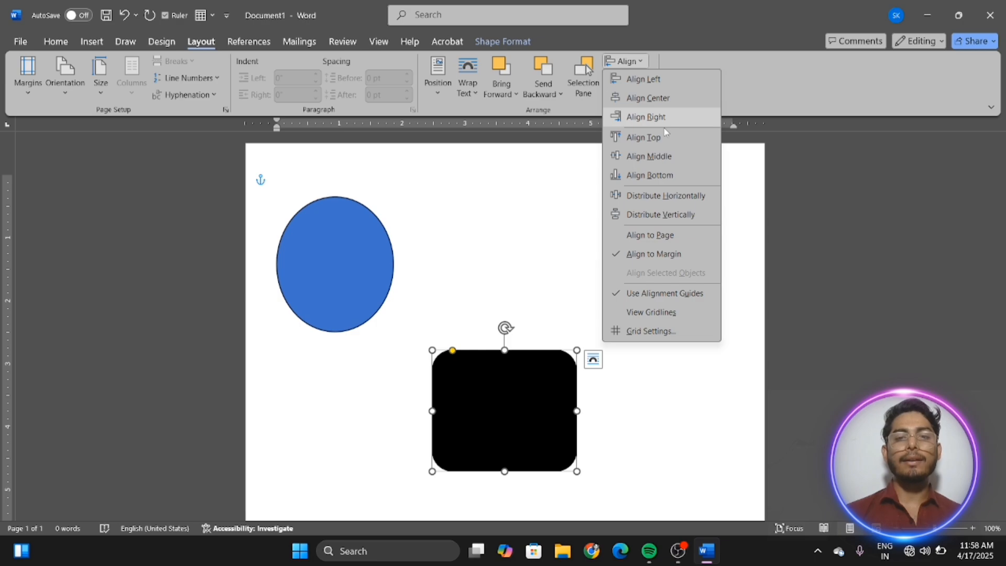
pyautogui.click(665, 121)
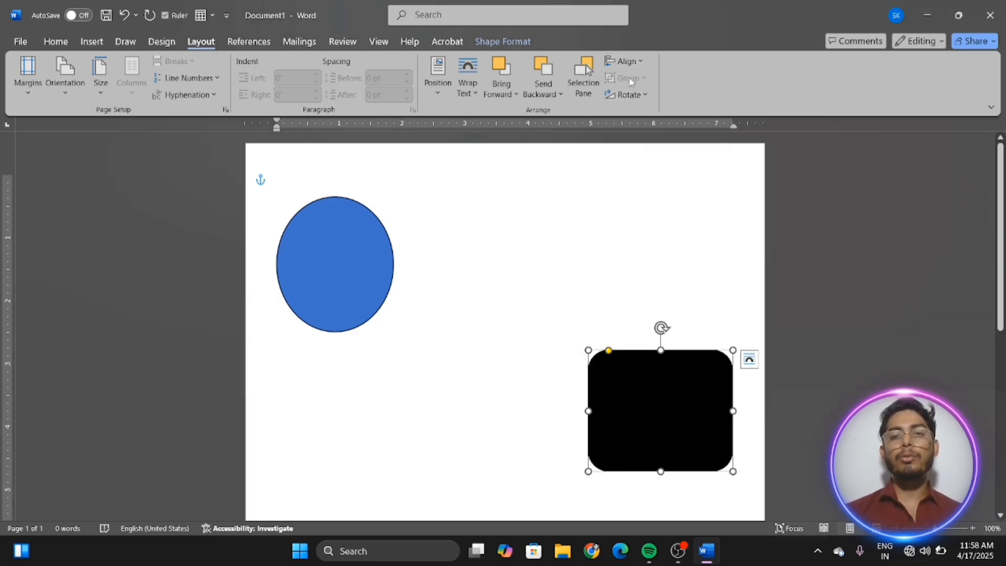
# Step: Group the blue oval with the black rectangle and move the group slightly up and toward the page's left edge
pyautogui.keyDown('shift'); pyautogui.click(364, 262); pyautogui.keyUp('shift')
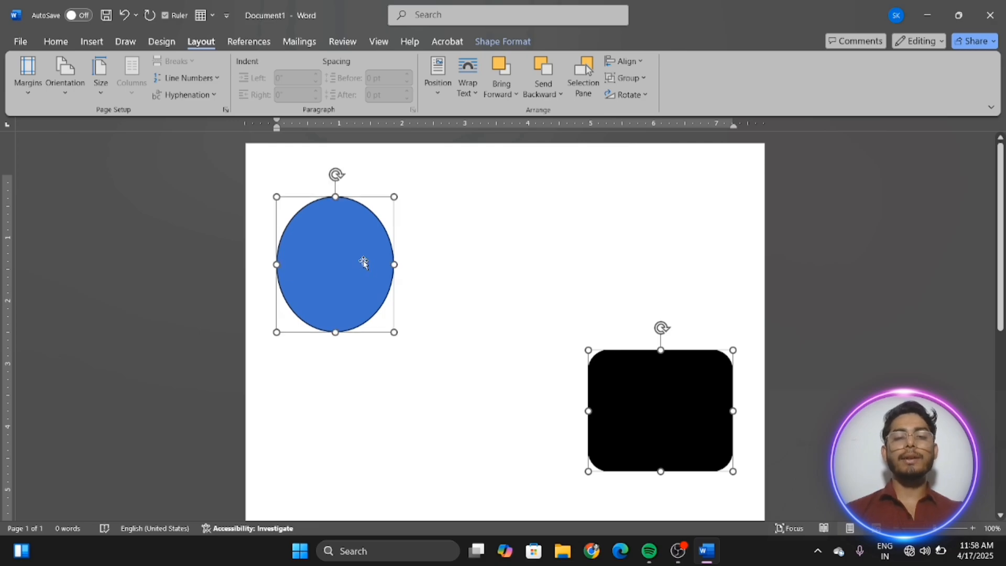
pyautogui.click(636, 78)
pyautogui.click(638, 96)
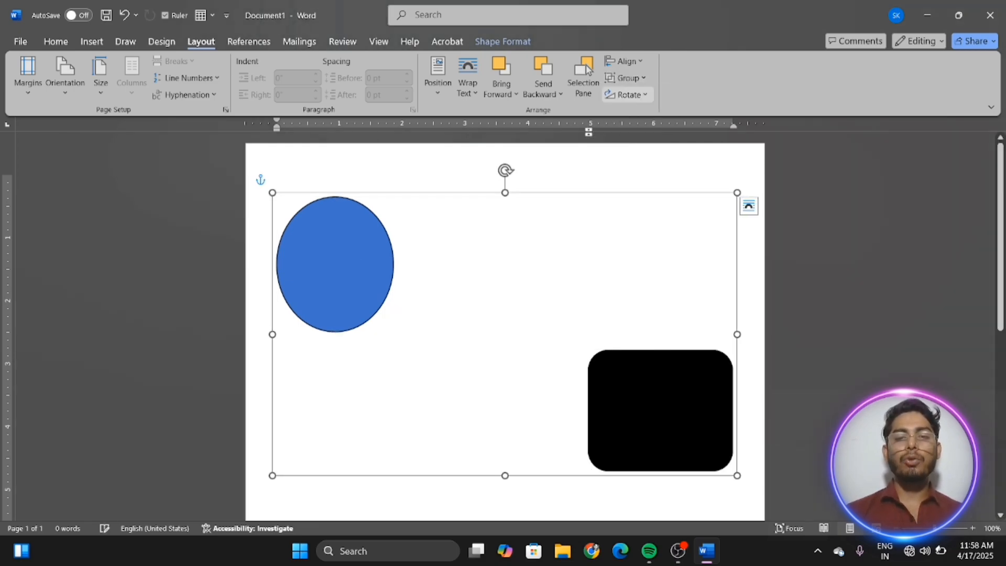
pyautogui.click(462, 241)
pyautogui.click(334, 266)
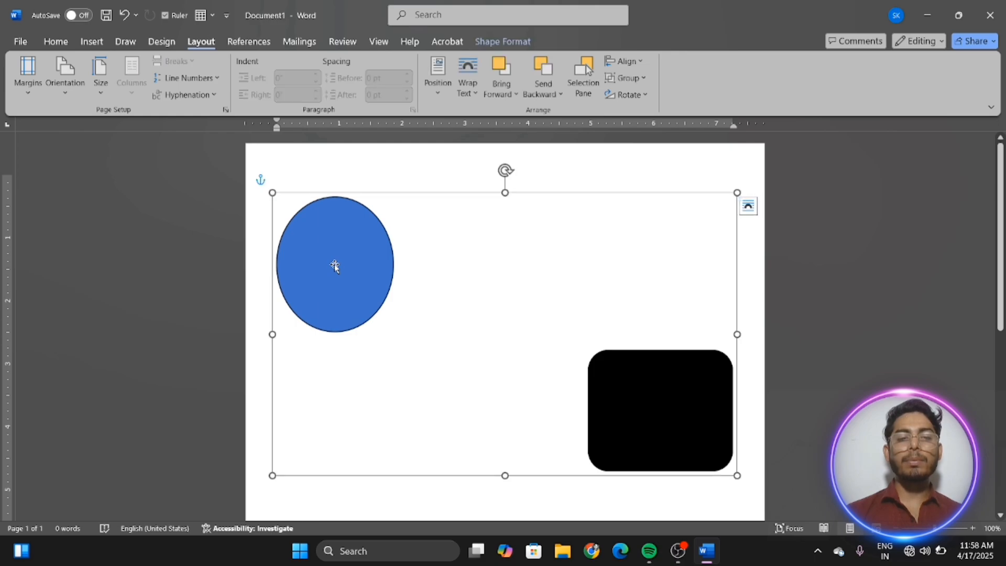
pyautogui.moveTo(335, 266); pyautogui.dragTo(311, 258)
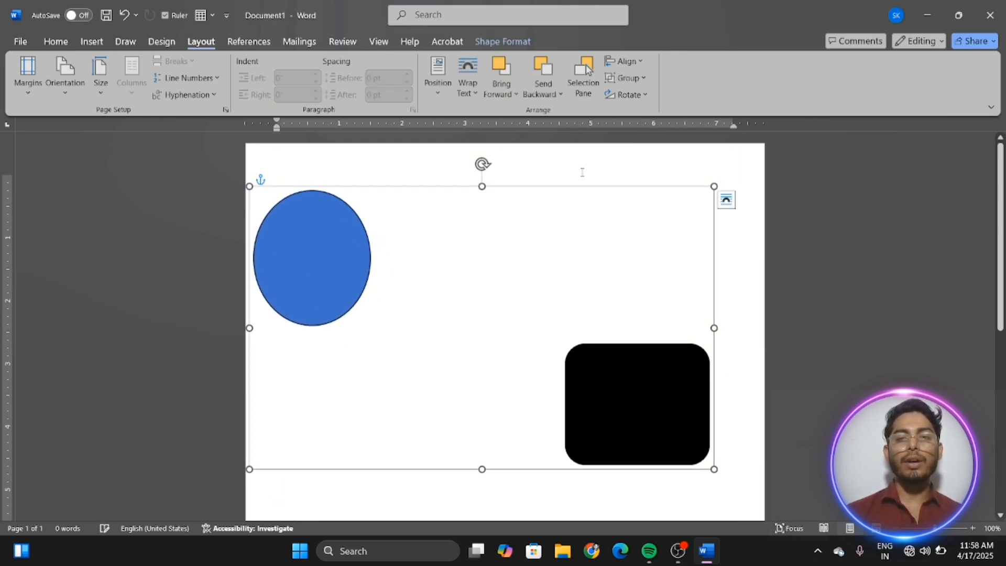
# Step: Ungroup the two shapes and move the blue oval on its own slightly down and to the right
pyautogui.click(646, 79)
pyautogui.click(640, 116)
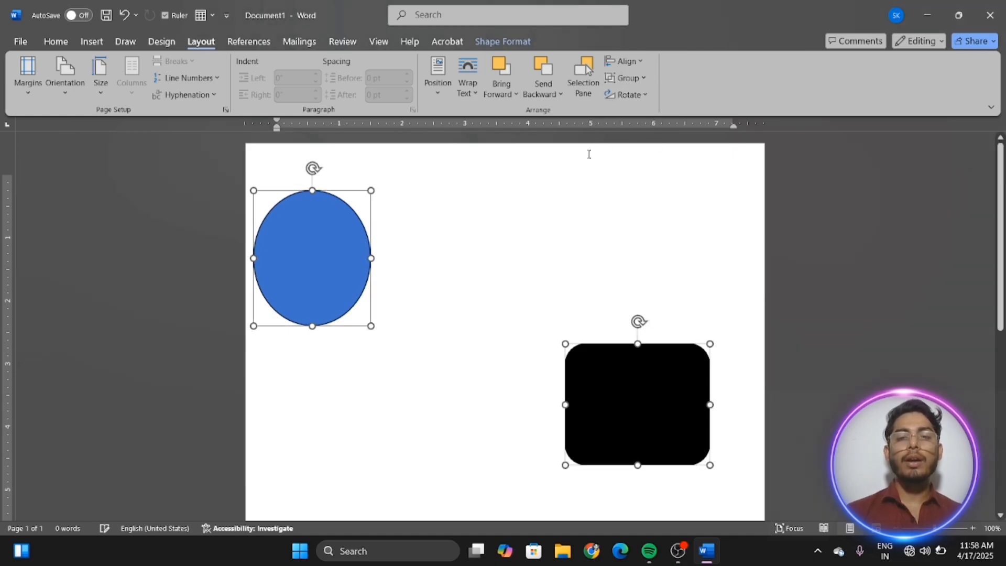
pyautogui.click(532, 202)
pyautogui.click(310, 245)
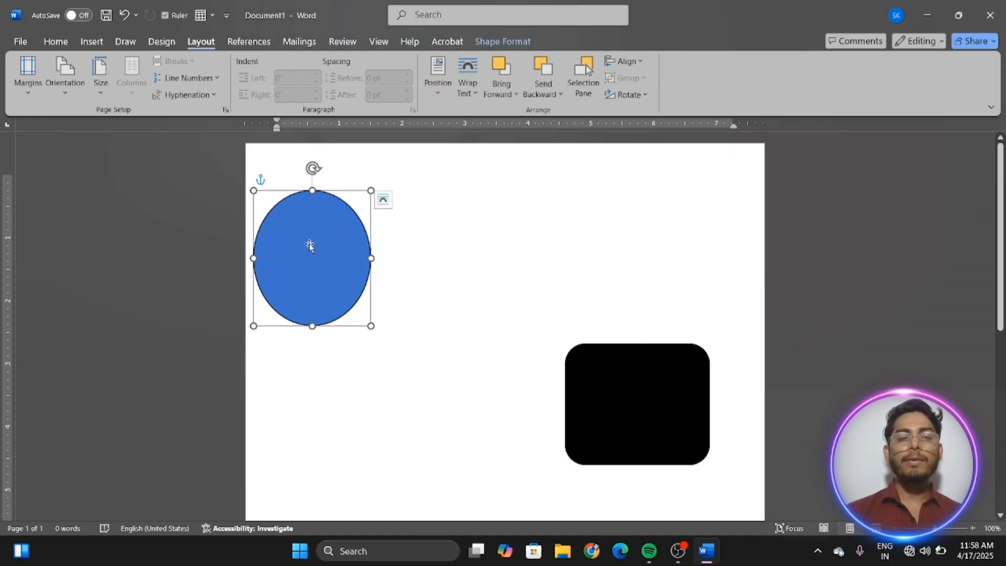
pyautogui.moveTo(310, 245); pyautogui.dragTo(355, 272)
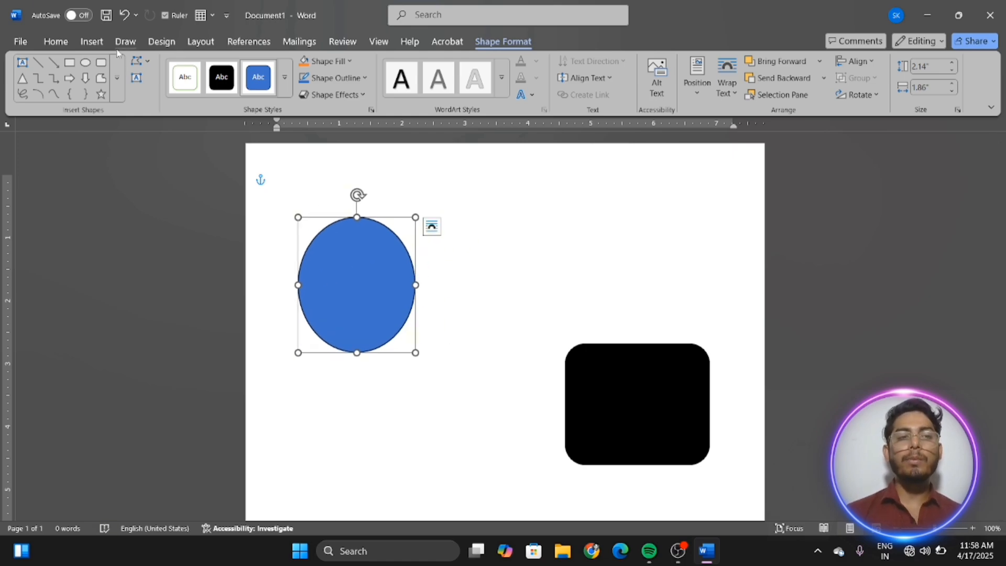
pyautogui.click(201, 41)
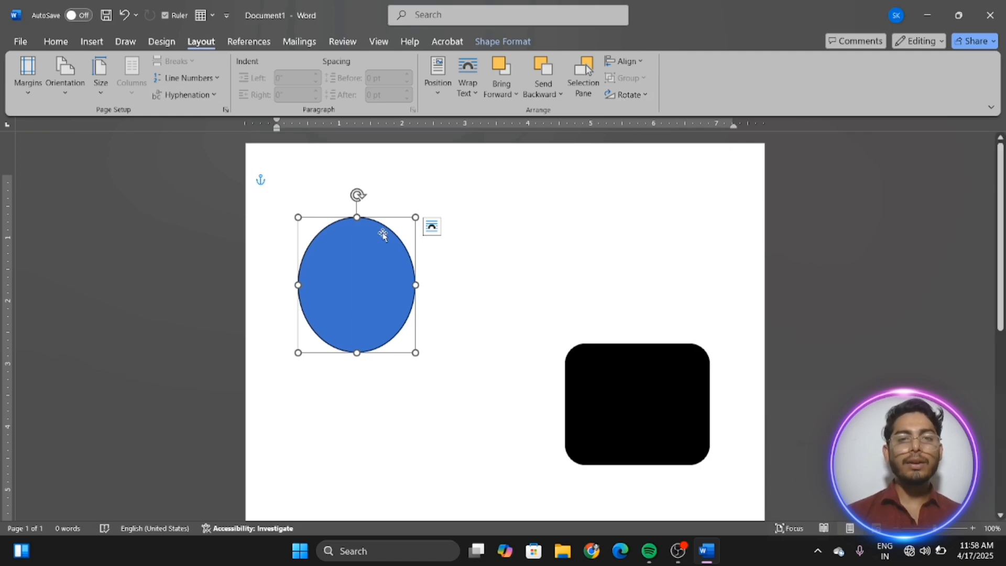
# Step: Draw a down block arrow about 1.53" high and 0.66" wide between the oval and the black rectangle, near the page top
pyautogui.click(93, 43)
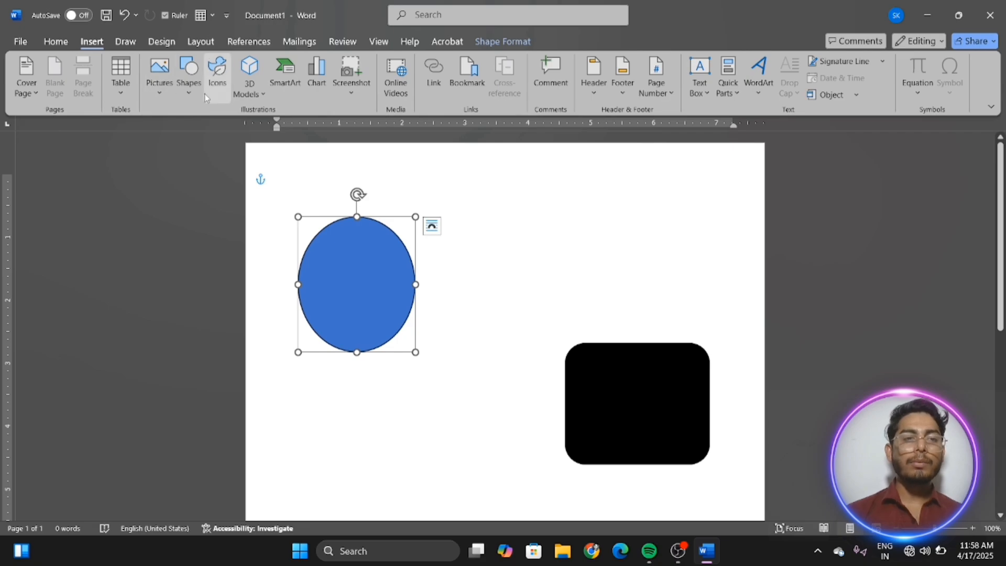
pyautogui.click(189, 84)
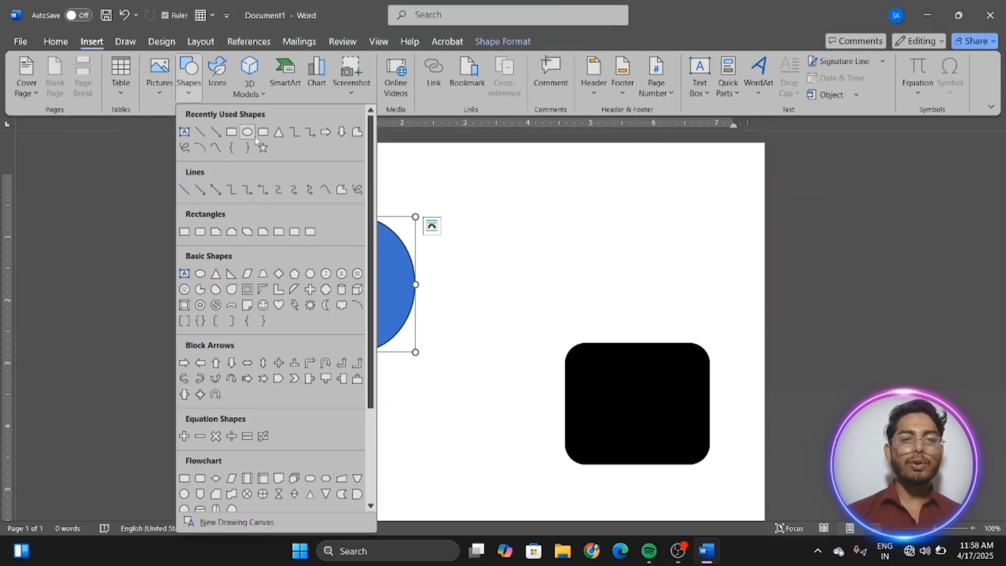
pyautogui.click(341, 134)
pyautogui.moveTo(514, 185); pyautogui.dragTo(556, 282)
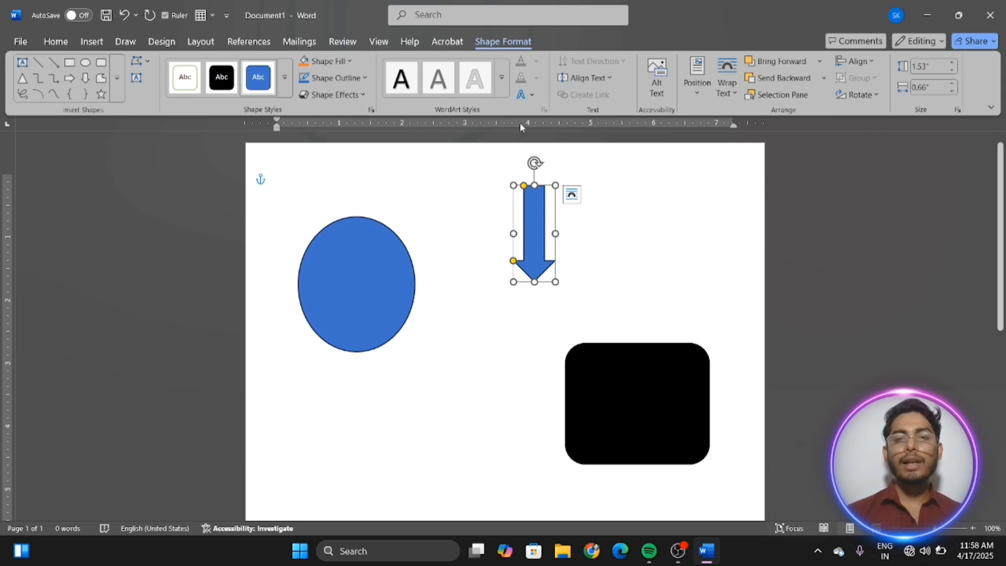
# Step: Rotate the block arrow left by 90°
pyautogui.click(202, 42)
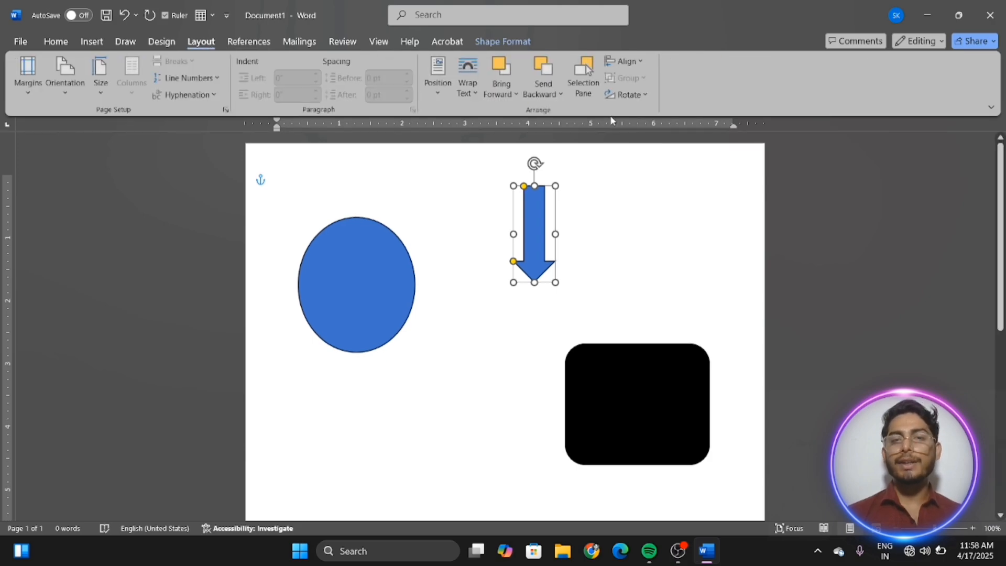
pyautogui.click(645, 95)
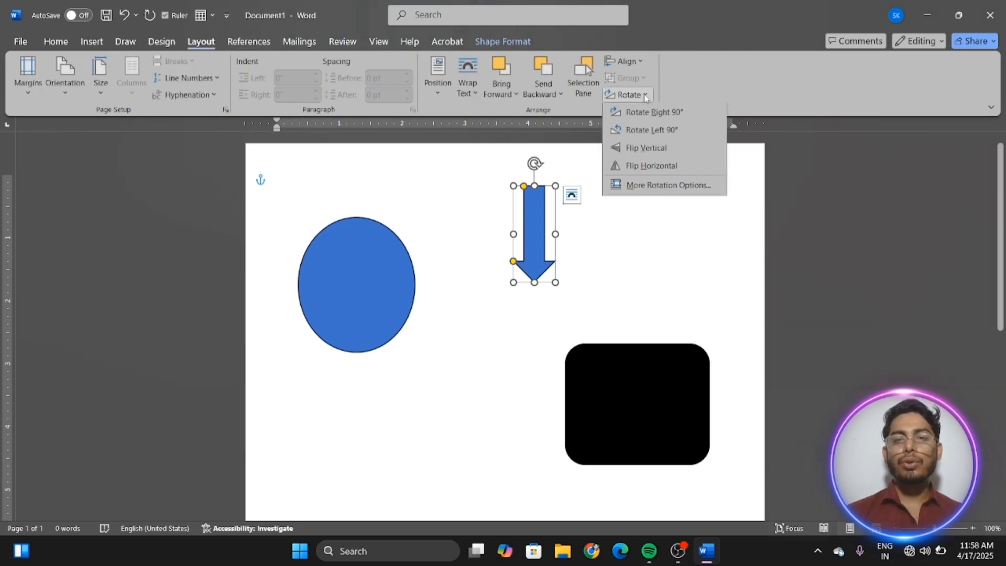
pyautogui.click(653, 131)
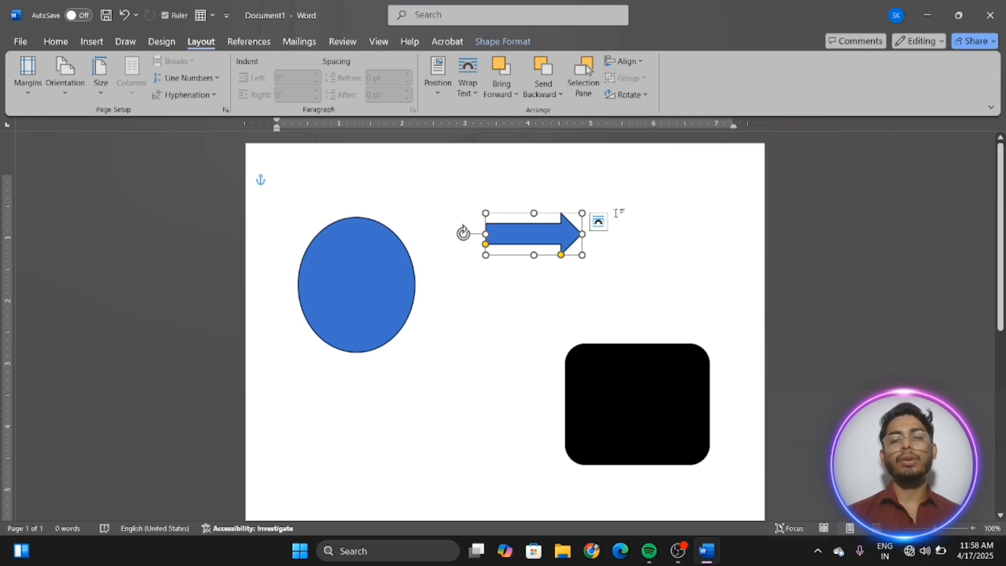